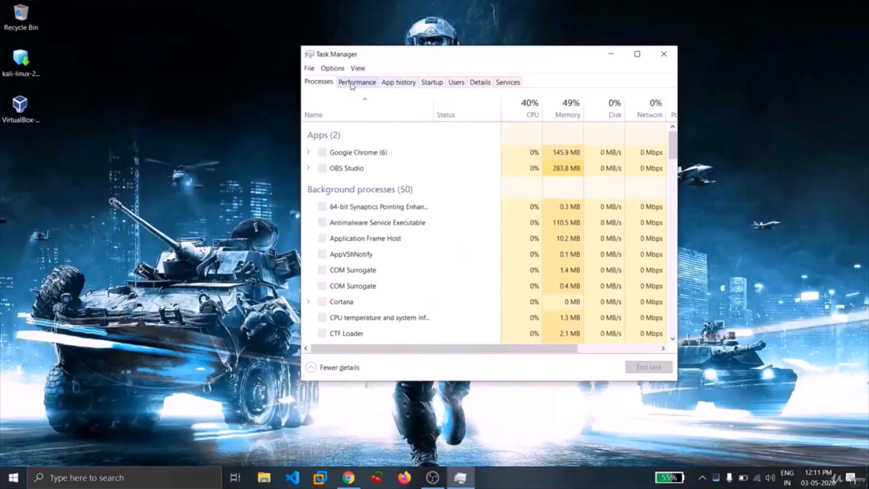
Check the CPU performance details for the processor's virtualization status, and close Task Manager
click(352, 84)
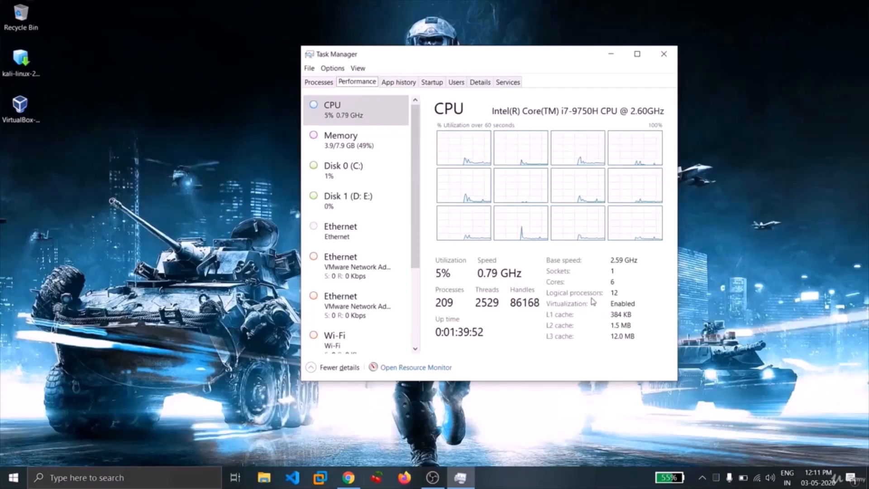
click(664, 54)
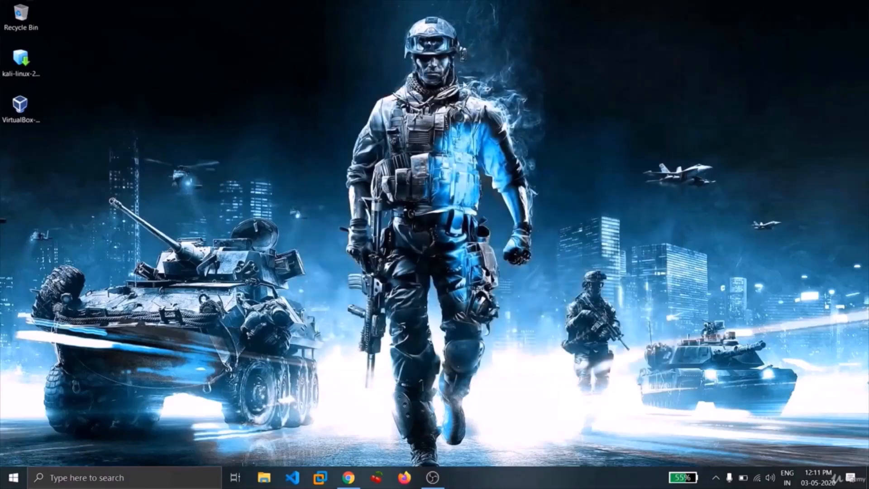
Switch to Chrome and try to download the VirtualBox 6.1.6 package for Windows hosts from virtualbox.org, cancelling the save
click(349, 477)
click(26, 6)
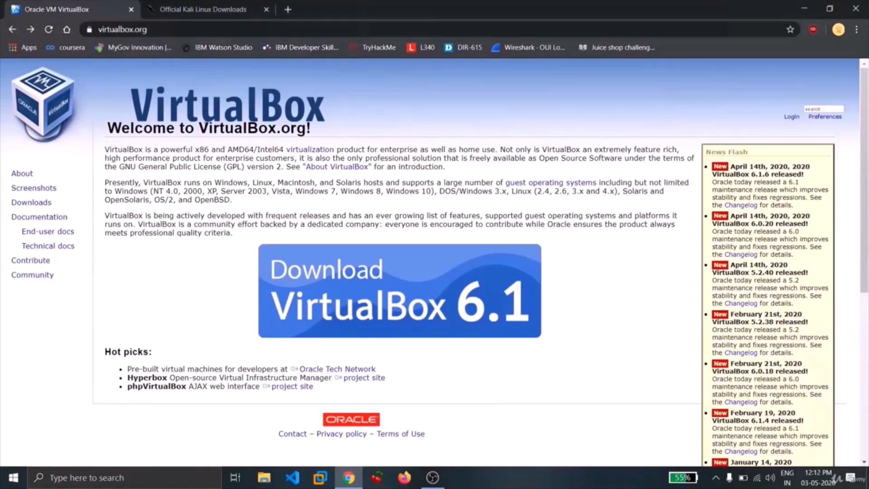
click(345, 294)
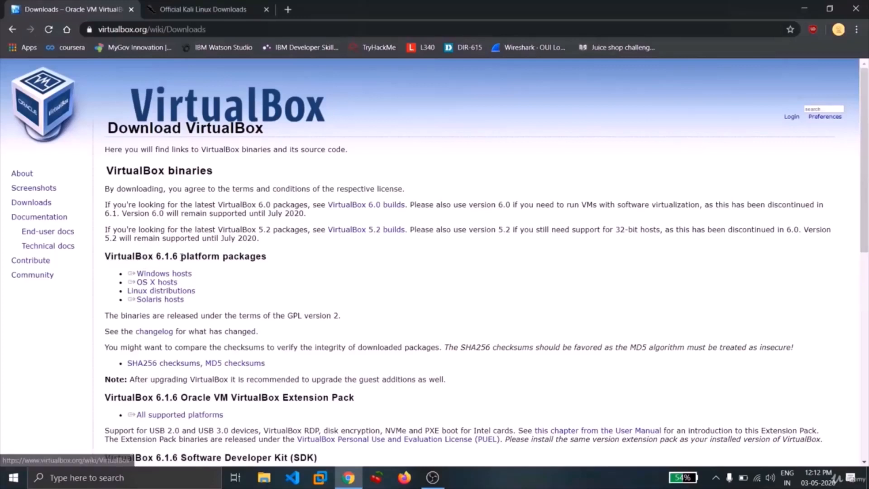
drag(199, 271, 128, 274)
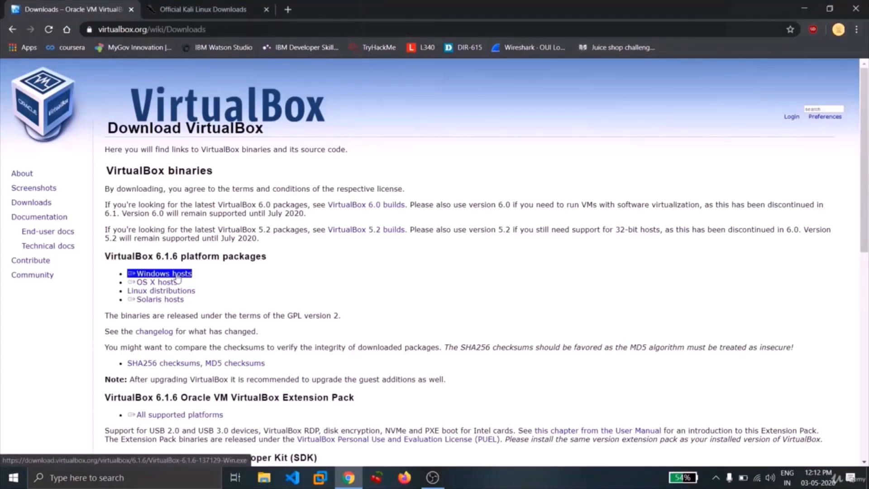
click(177, 275)
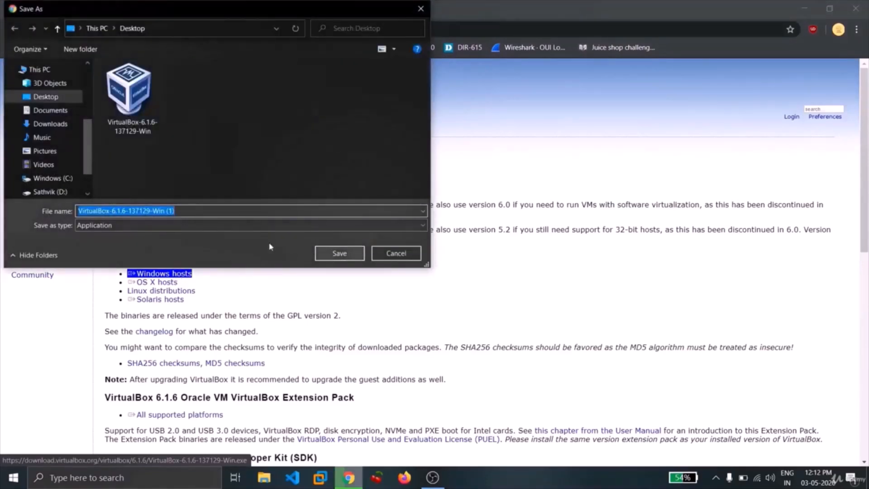
click(396, 253)
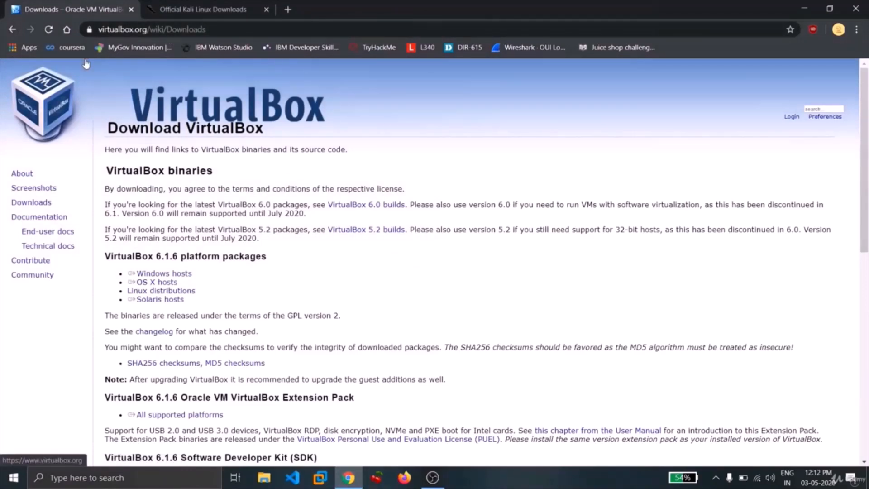
On the Kali Linux downloads page, follow the Offensive Security VM download link for Kali Linux 64-bit VirtualBox
click(155, 6)
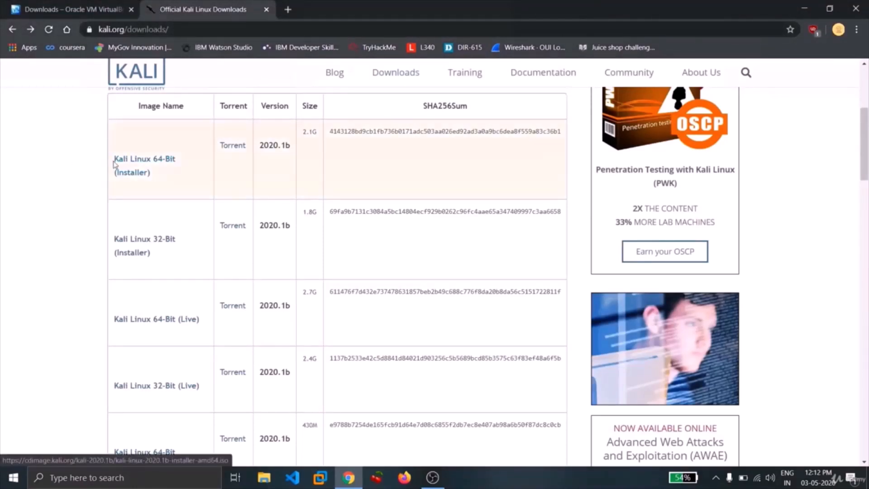
scroll(89, 155, down, 3)
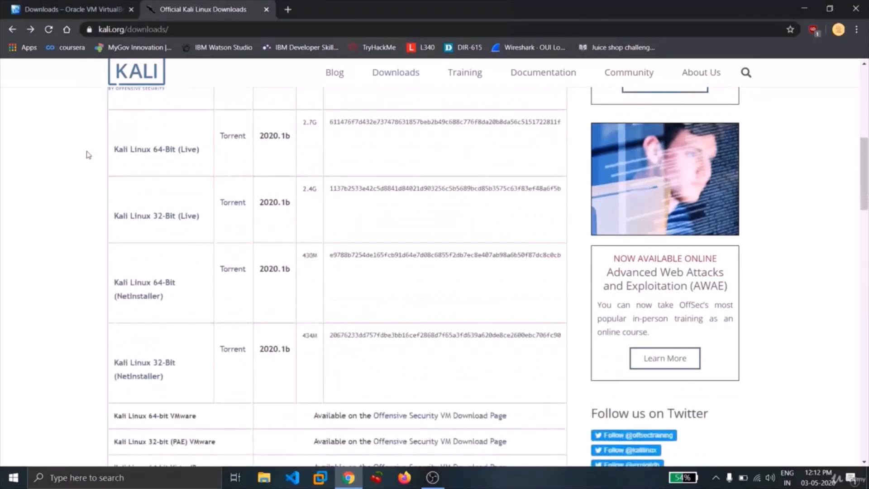
scroll(88, 155, down, 4)
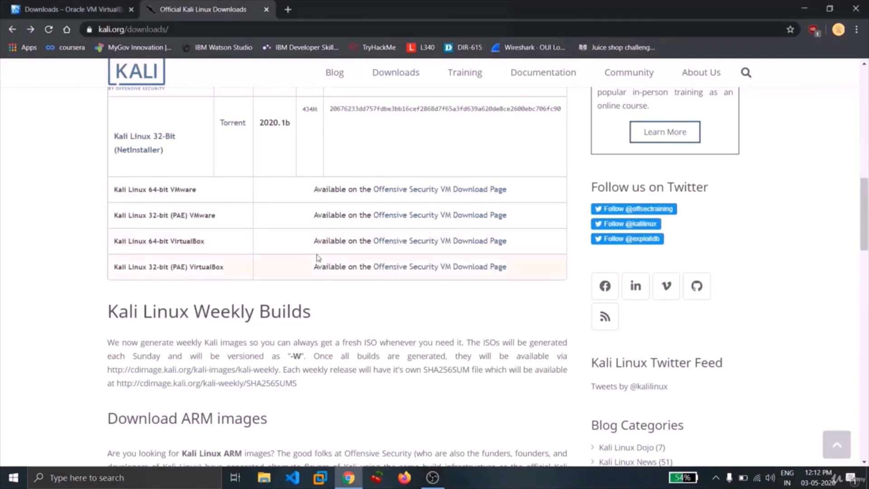
click(403, 246)
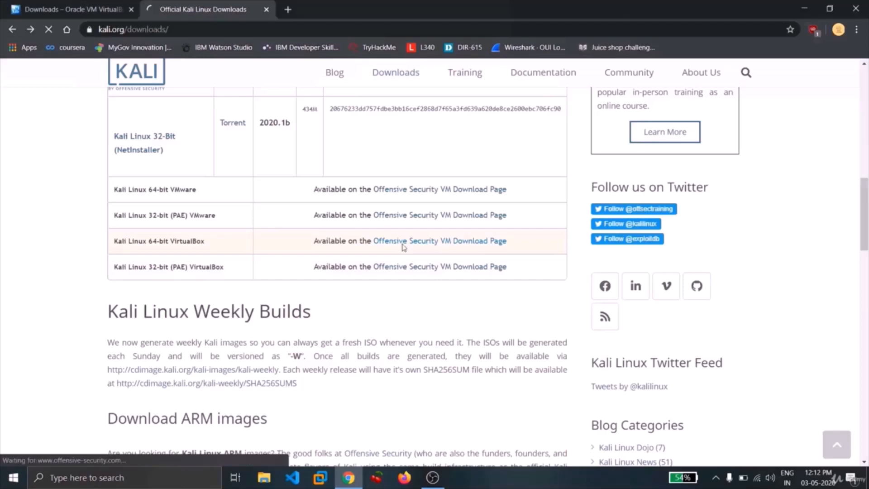
Expand the Kali Linux VirtualBox images and try to download the 64-Bit image, cancelling the save
scroll(340, 234, down, 9)
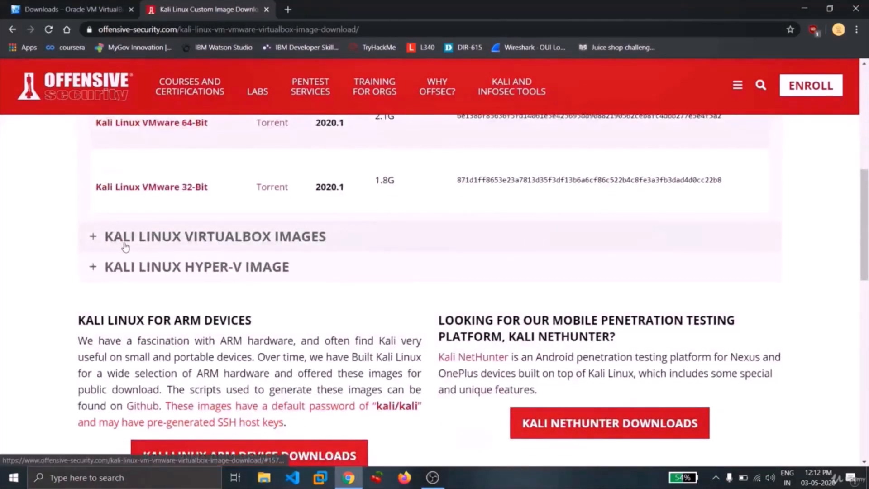
click(92, 236)
scroll(43, 233, up, 1)
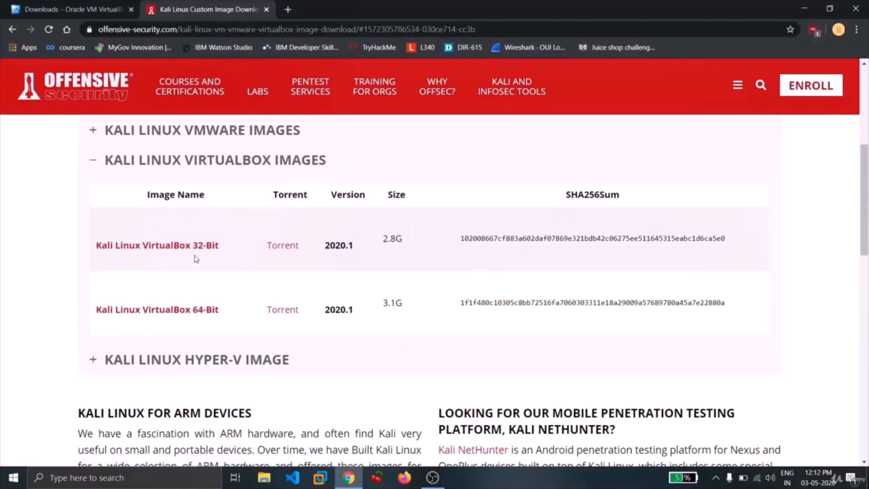
click(171, 311)
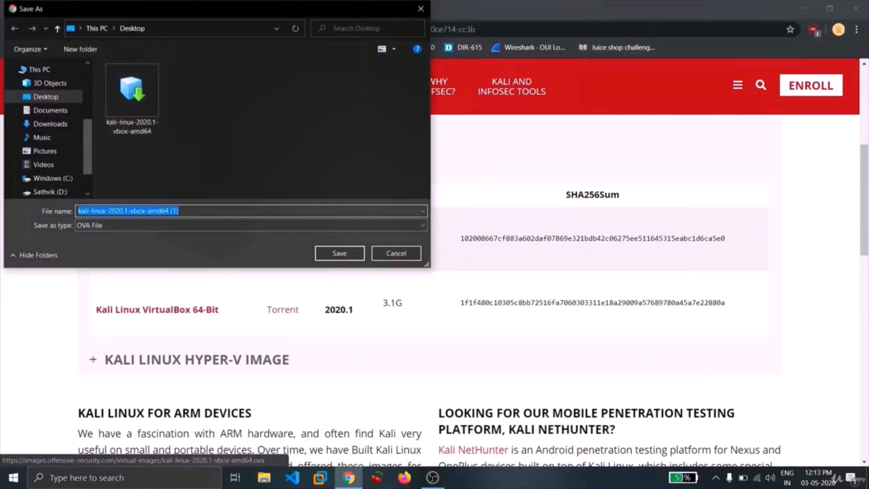
click(393, 258)
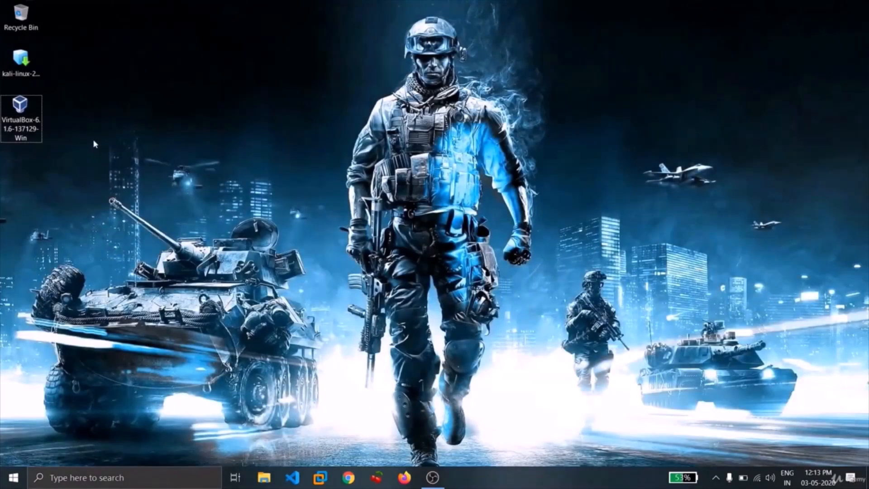
Run the VirtualBox 6.1.6 installer from the desktop, install it with the default settings, and start VirtualBox on finishing
double_click(19, 112)
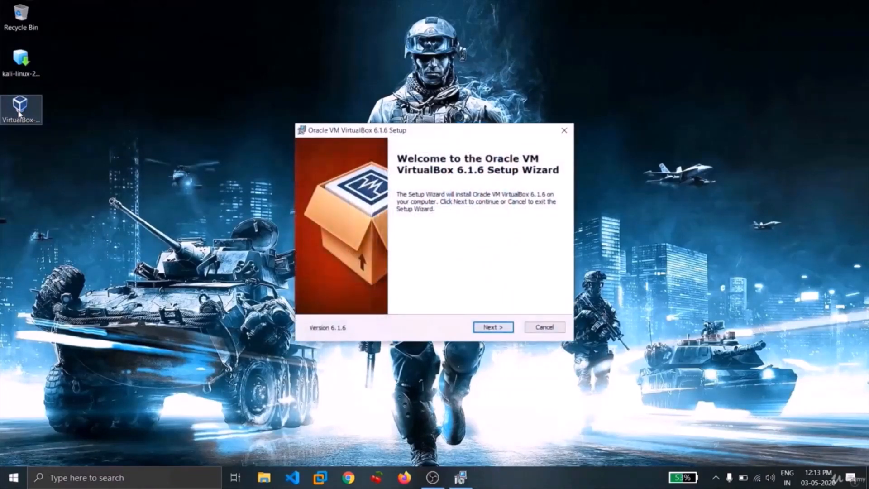
click(496, 328)
click(496, 329)
click(496, 329)
click(496, 329)
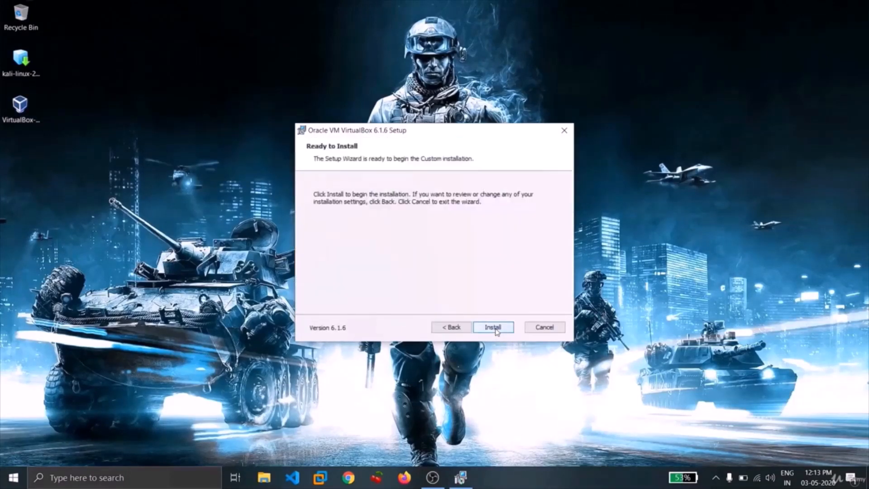
click(496, 329)
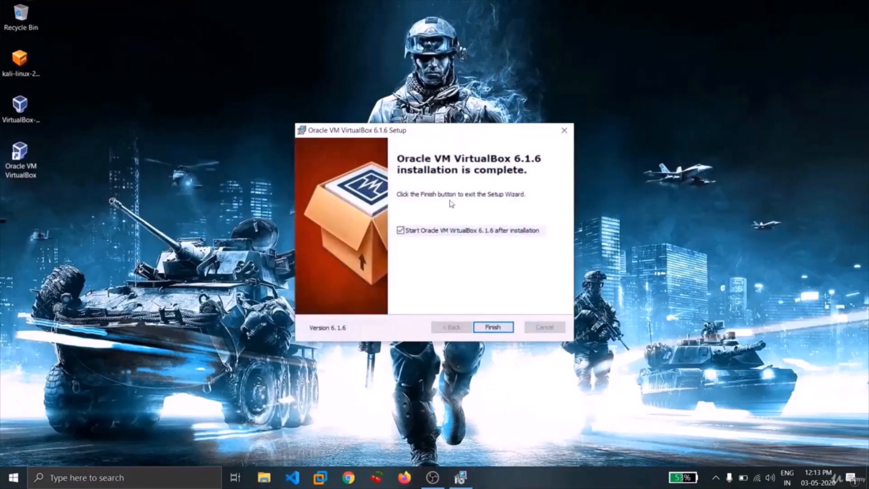
click(479, 330)
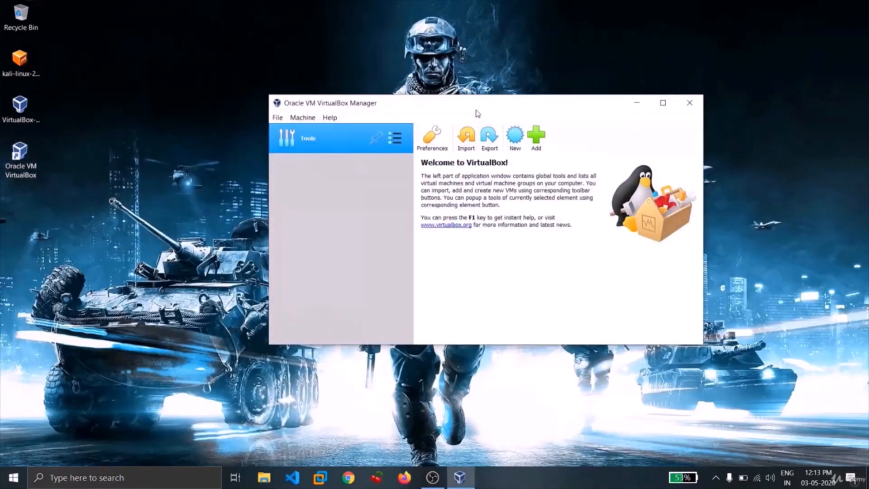
Start an appliance import from the kali-linux-2020.1-vbox-amd64 OVA file on the Desktop and continue to its appliance settings
click(22, 69)
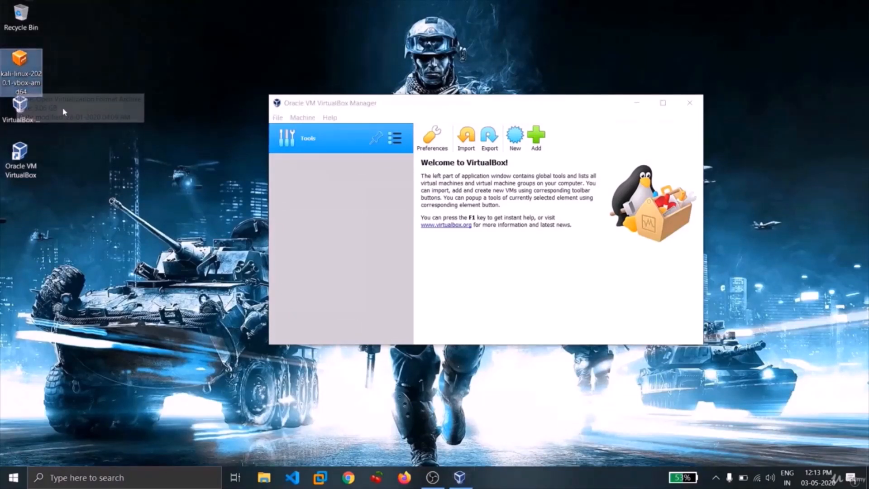
click(141, 171)
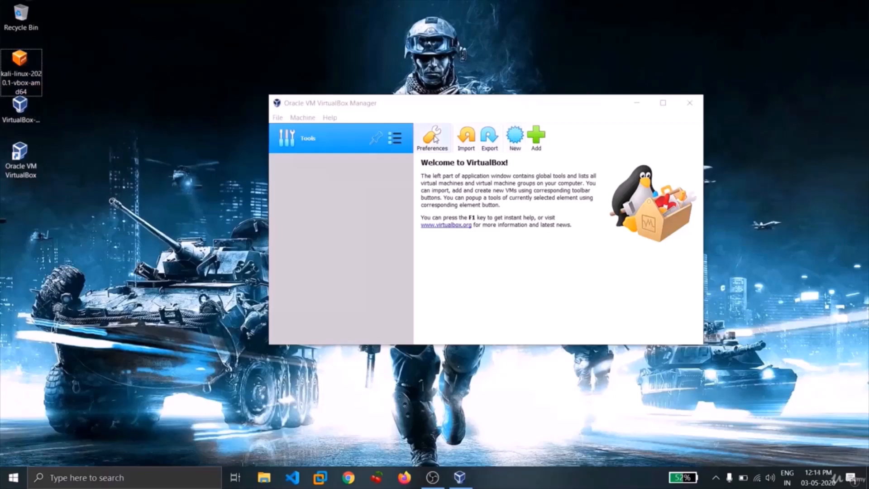
click(462, 146)
click(462, 146)
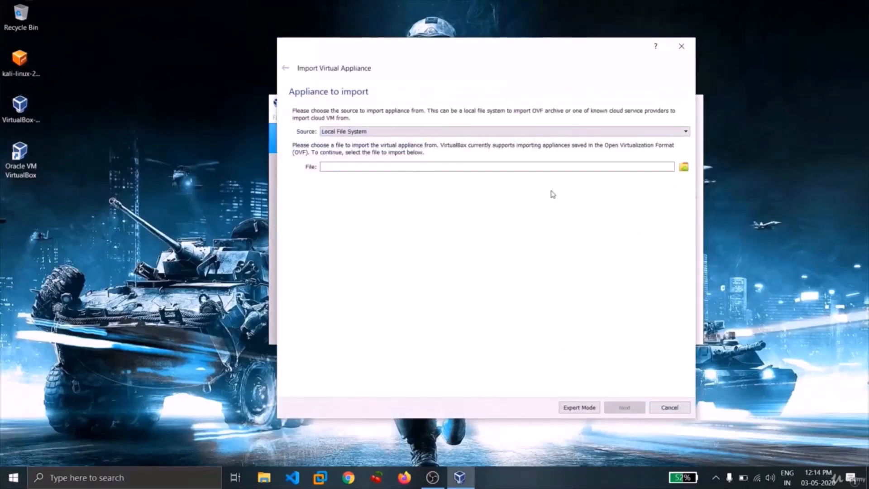
click(684, 169)
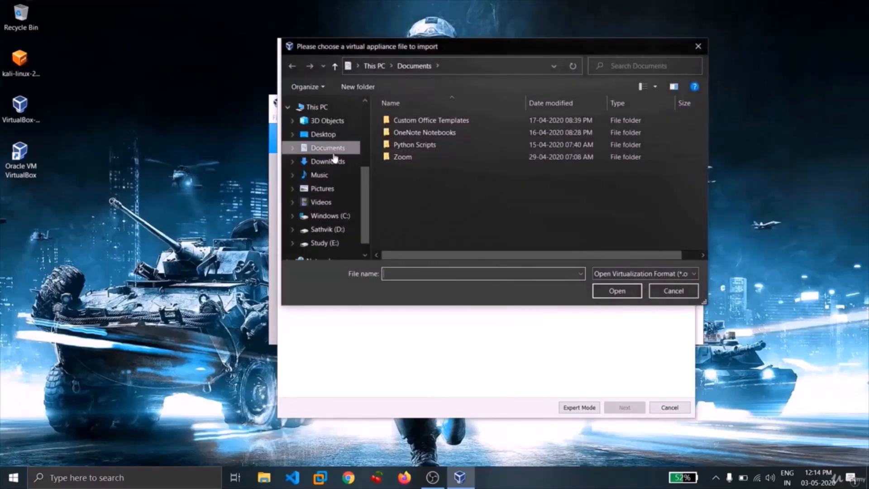
click(325, 137)
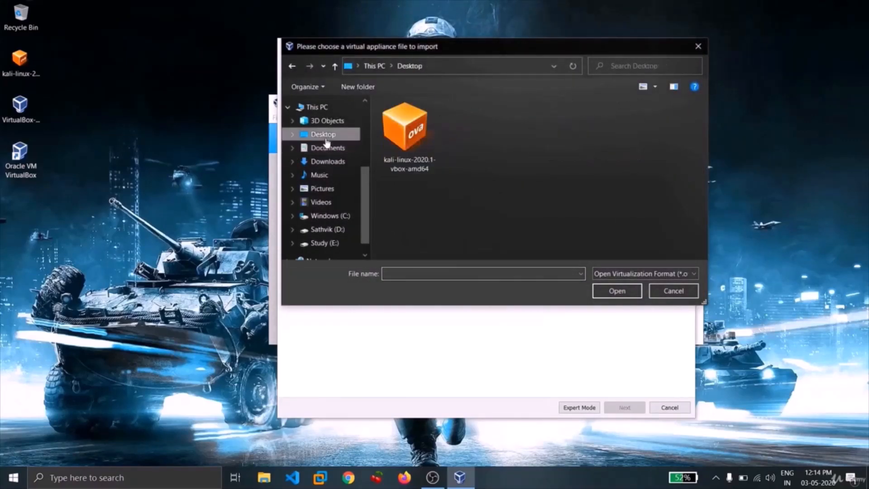
click(405, 143)
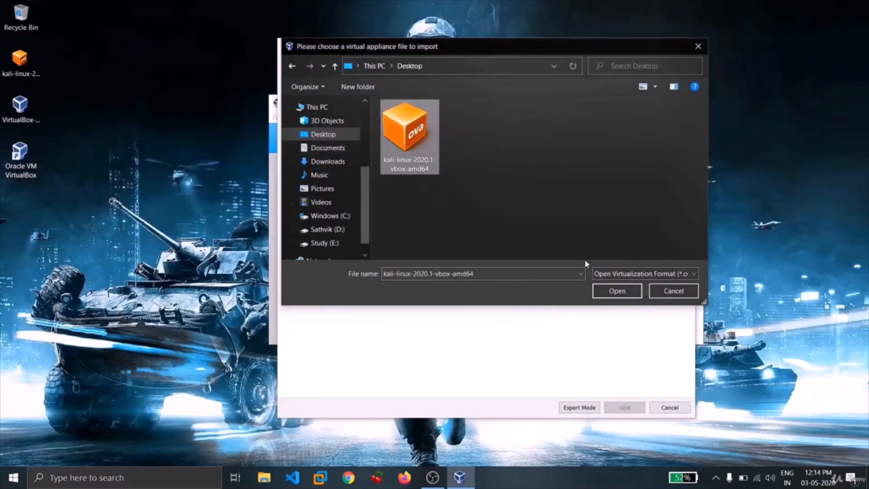
click(611, 289)
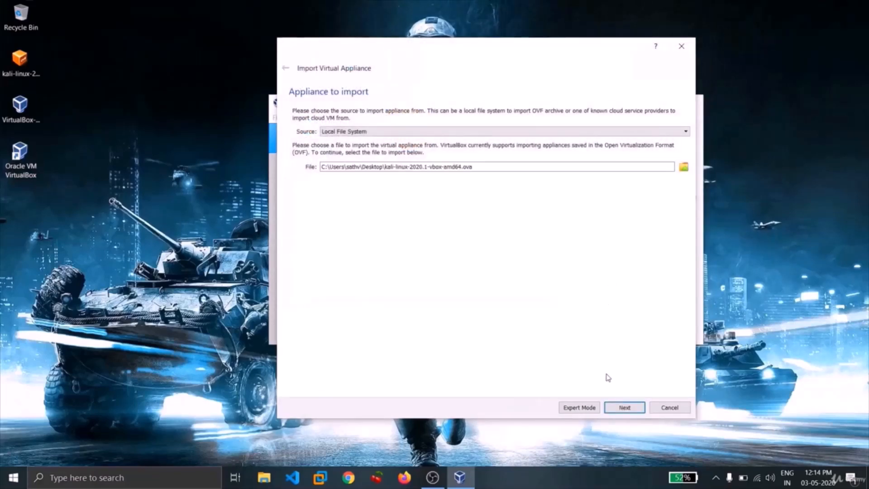
click(624, 407)
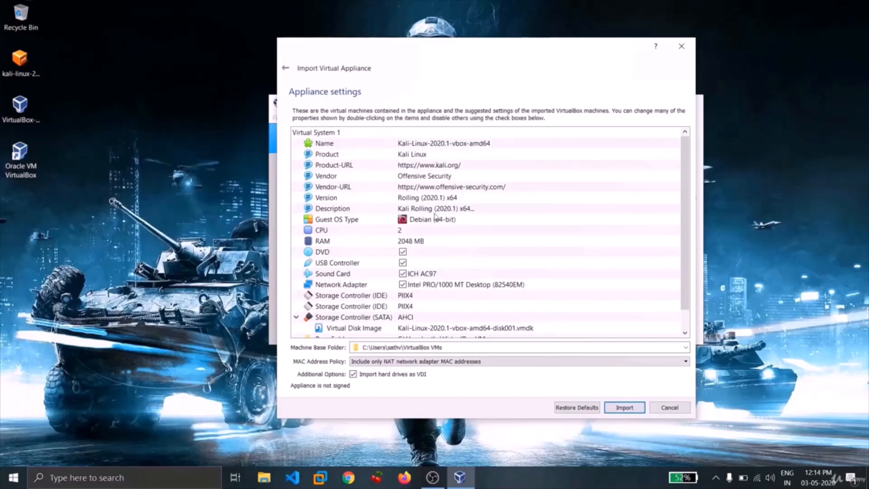
Review the suggested appliance settings from the virtual machine's name down to its base folder and primary group
double_click(463, 144)
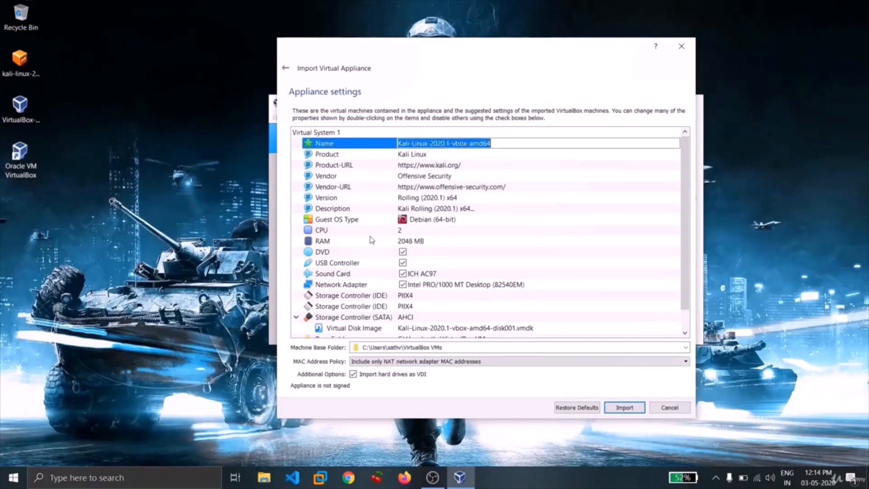
scroll(405, 242, down, 1)
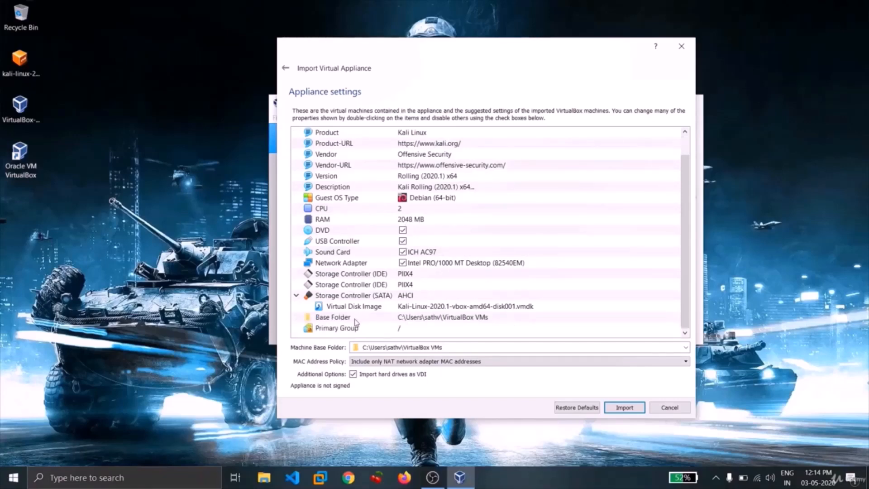
Create a new folder named "kali linux" on the Windows desktop
click(49, 221)
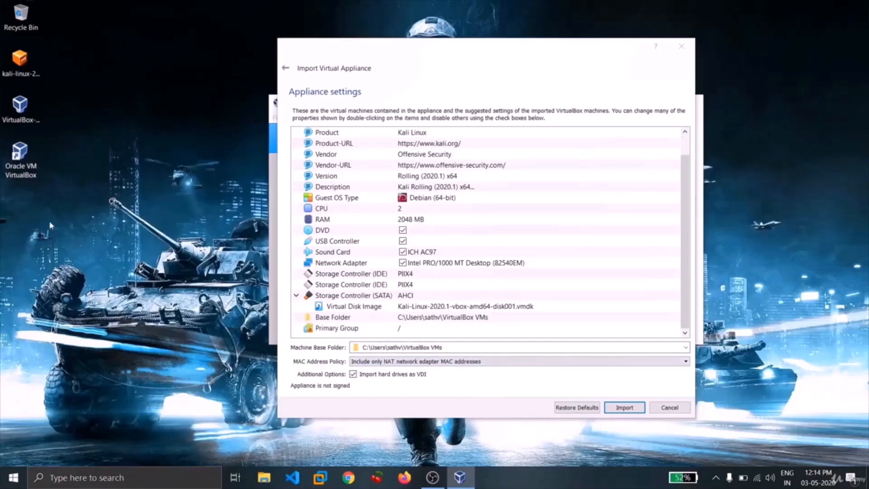
right_click(48, 224)
mouse_move(125, 348)
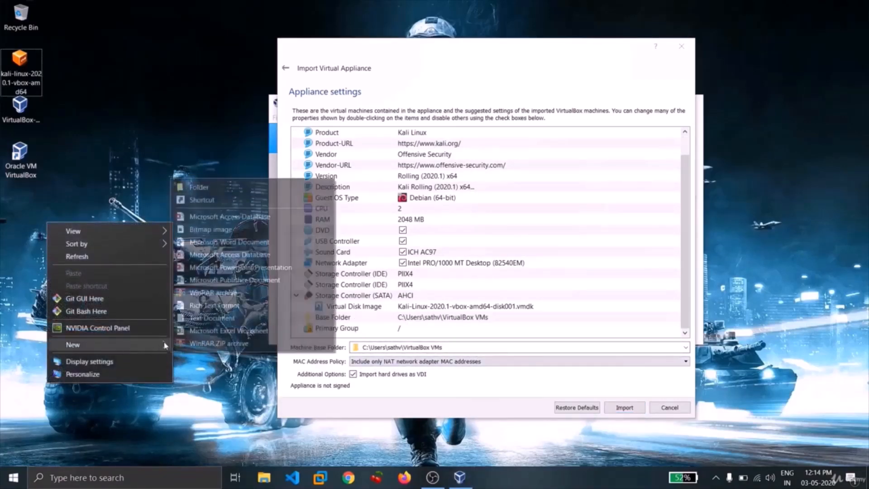
click(207, 192)
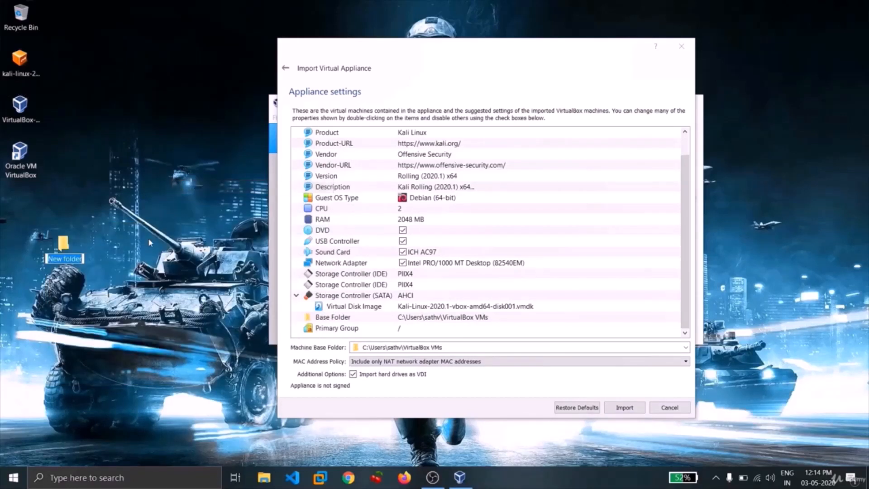
text(kali linux)
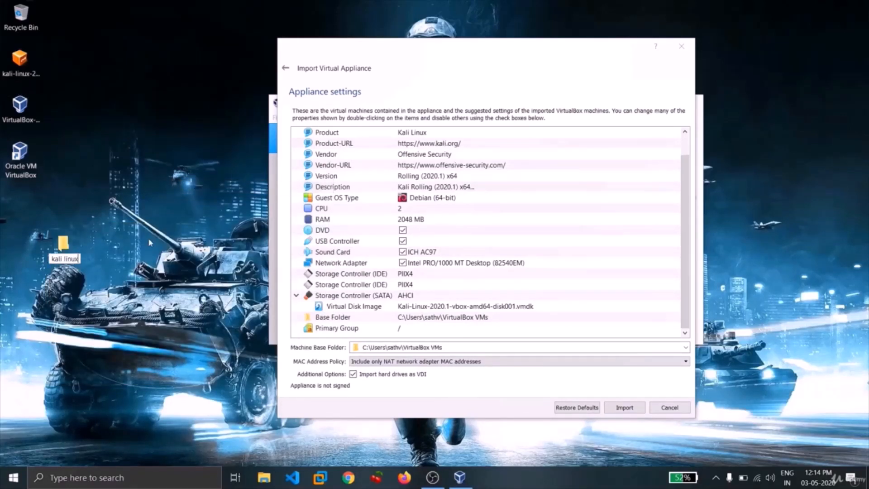
key(Return)
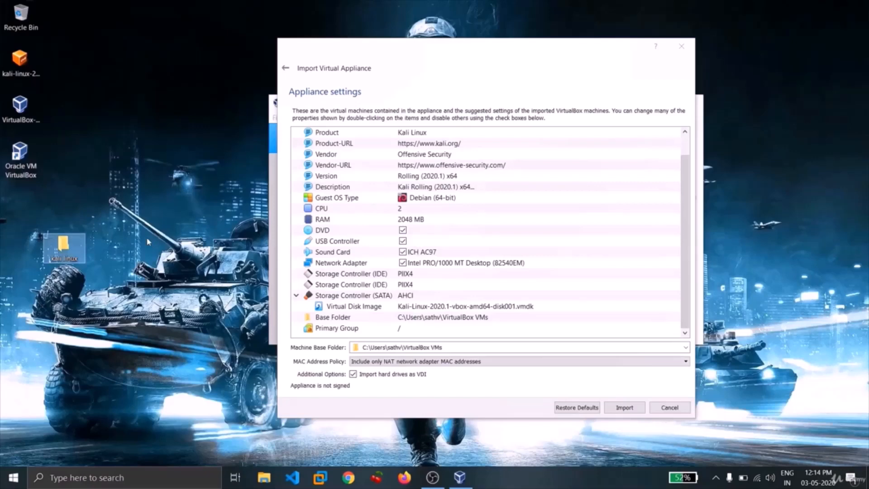
Set the machine base folder to the "kali linux" folder on the Desktop and import the appliance, agreeing to its software license
click(686, 347)
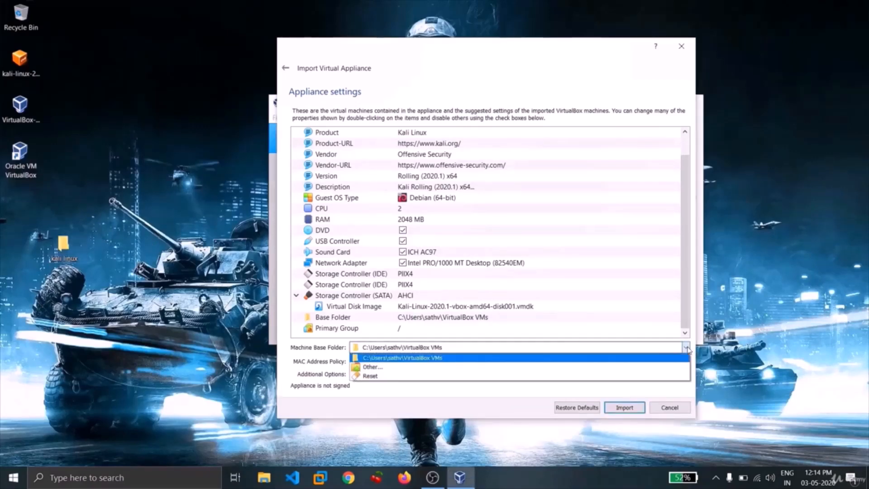
click(578, 367)
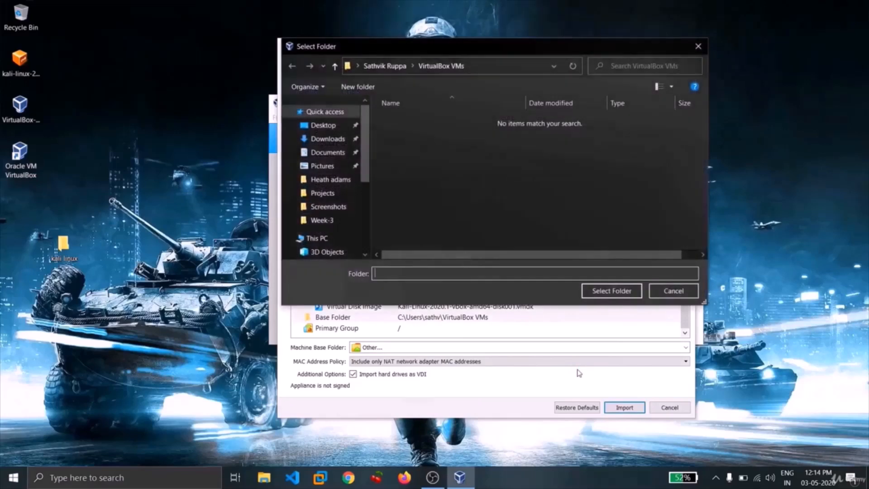
click(323, 124)
click(429, 162)
click(591, 291)
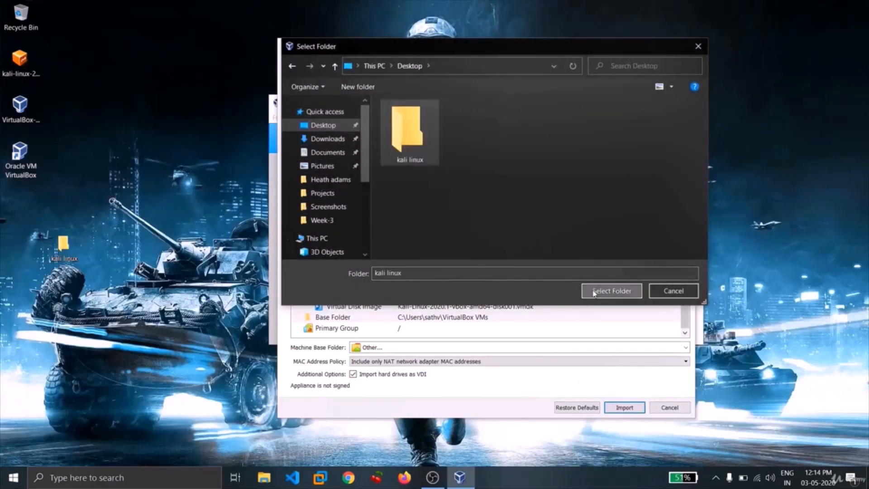
click(624, 407)
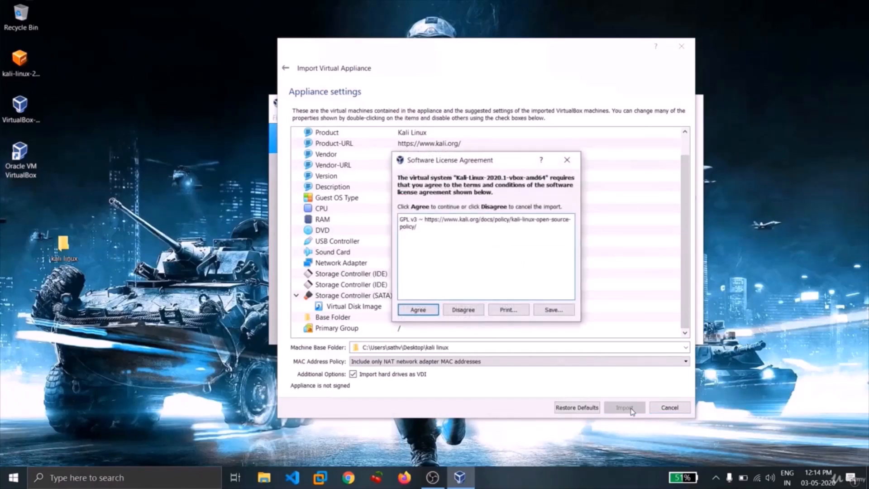
click(416, 313)
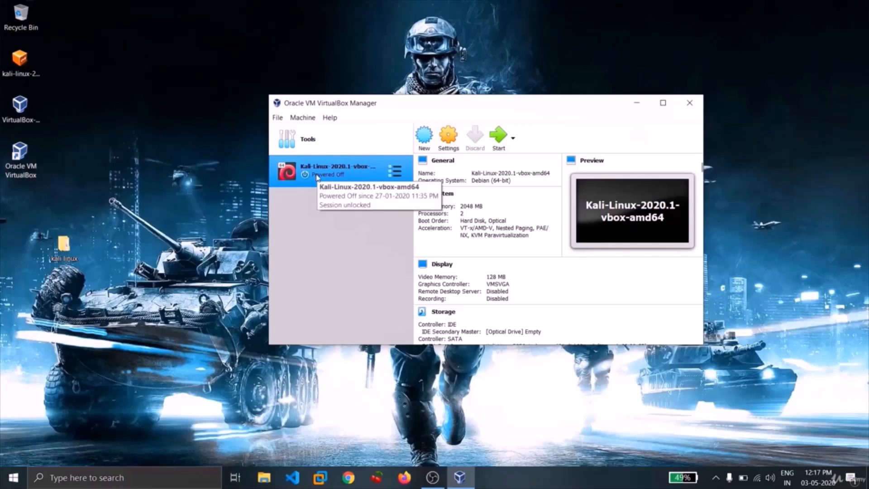
Start the Kali-Linux-2020.1-vbox-amd64 virtual machine, maximize its window and boot the Kali GNU/Linux entry, moving the "kali linux" folder under the other desktop icons meanwhile
click(499, 140)
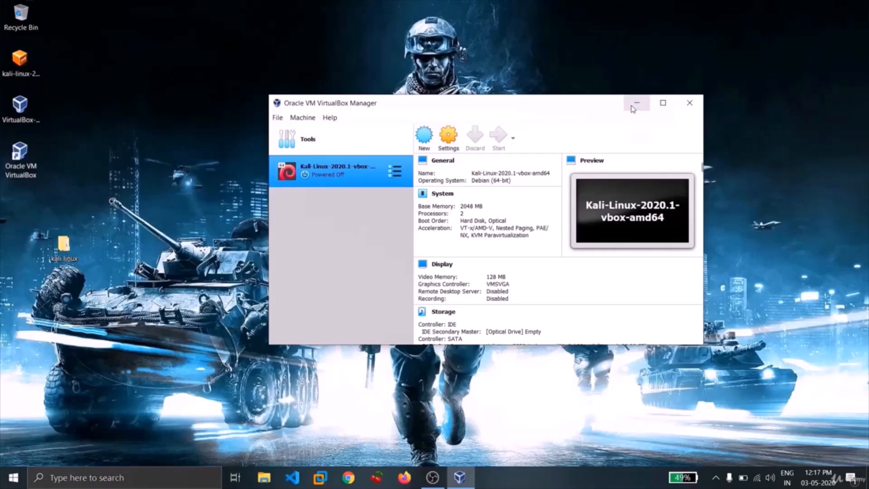
drag(63, 245, 12, 209)
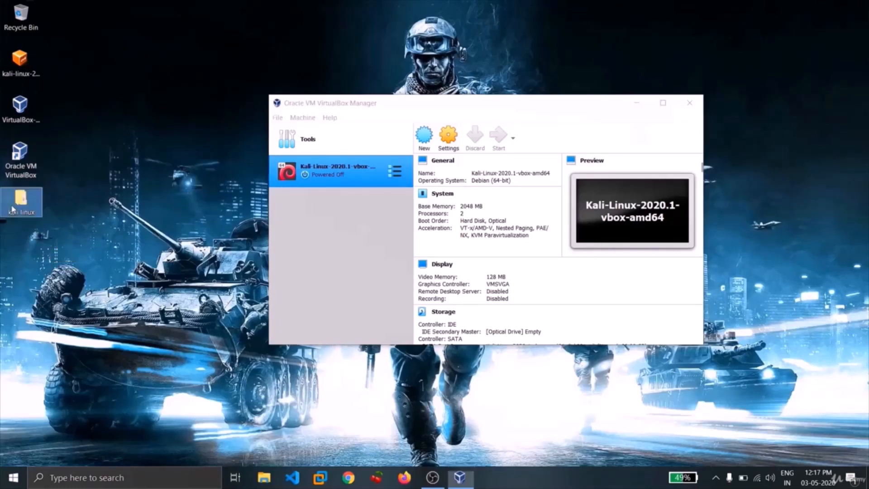
click(89, 198)
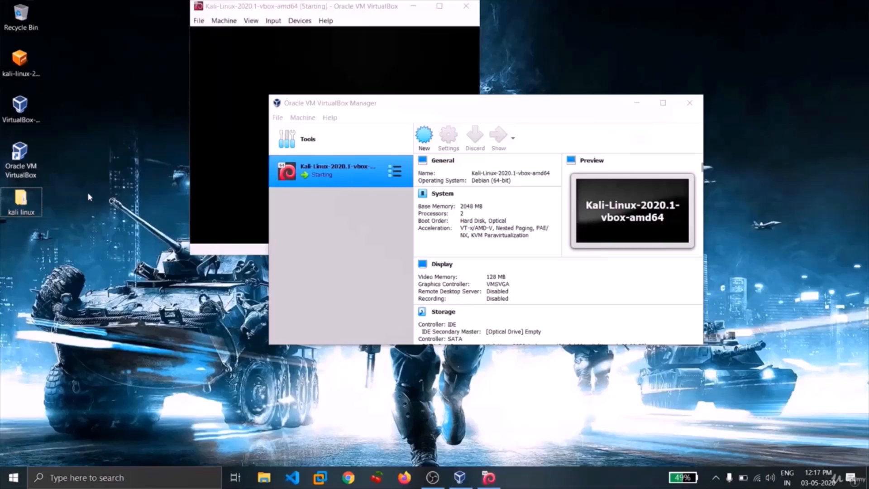
click(316, 15)
click(440, 6)
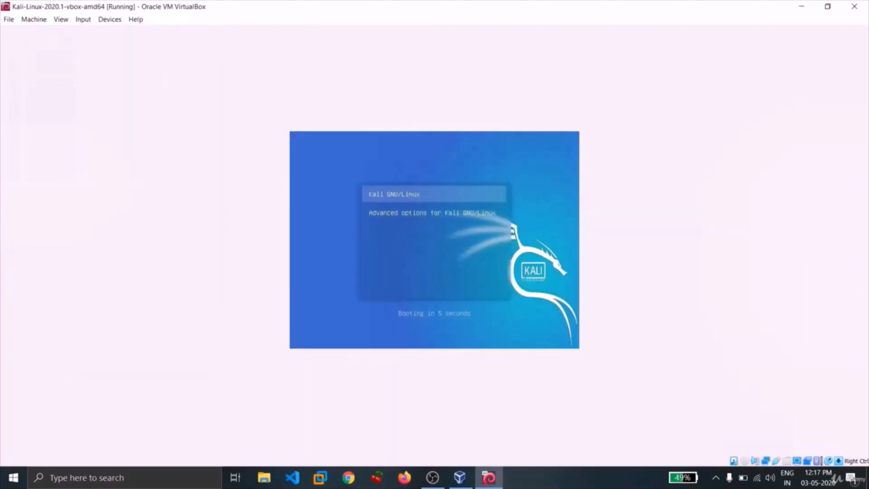
key(Return)
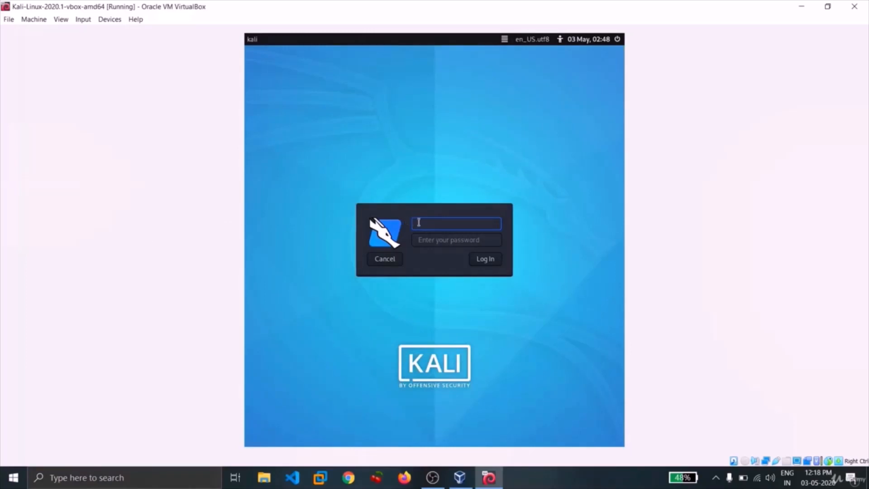
Log in as user kali with the account password, then restore and re-maximize the virtual machine window so the desktop fills it
text(kali)
key(Tab)
text(kali)
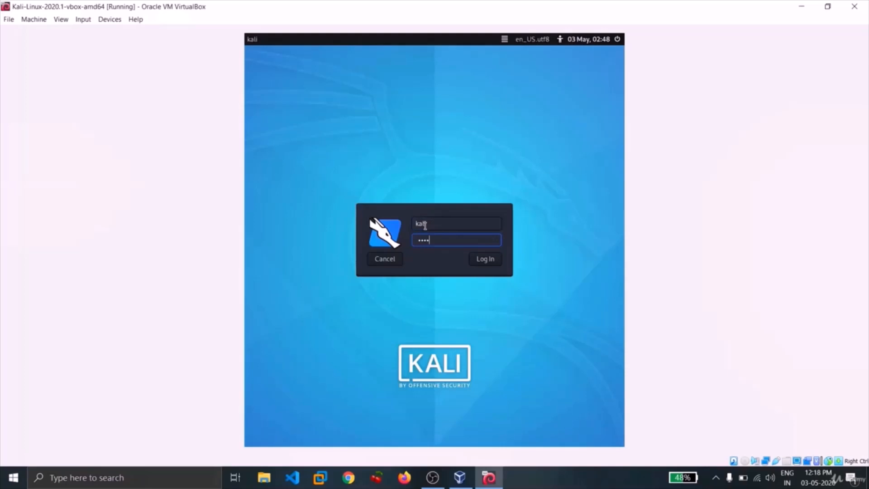
key(Return)
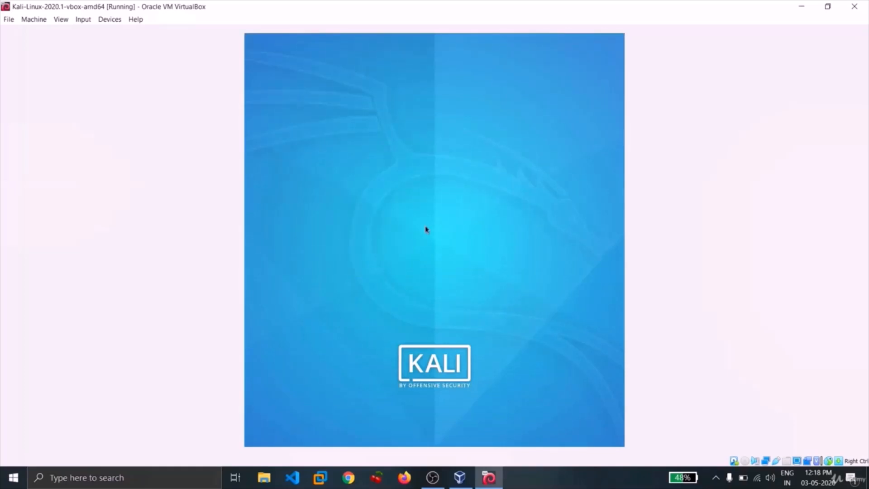
click(827, 6)
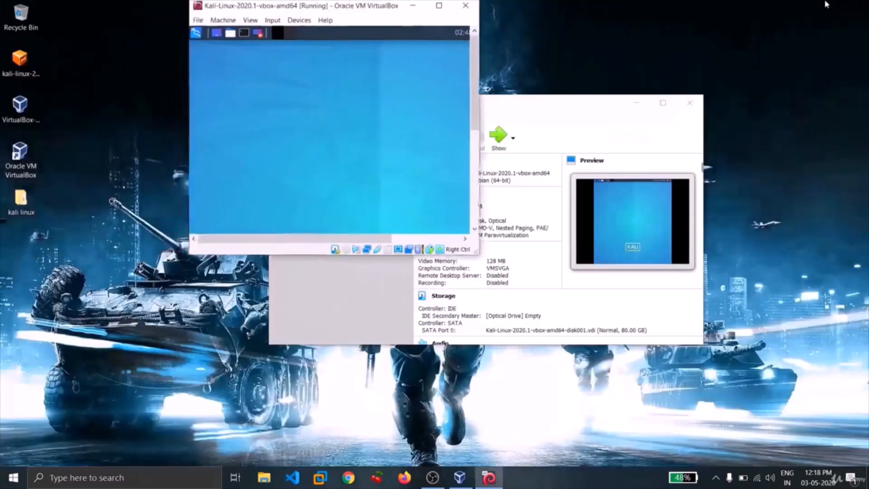
click(444, 5)
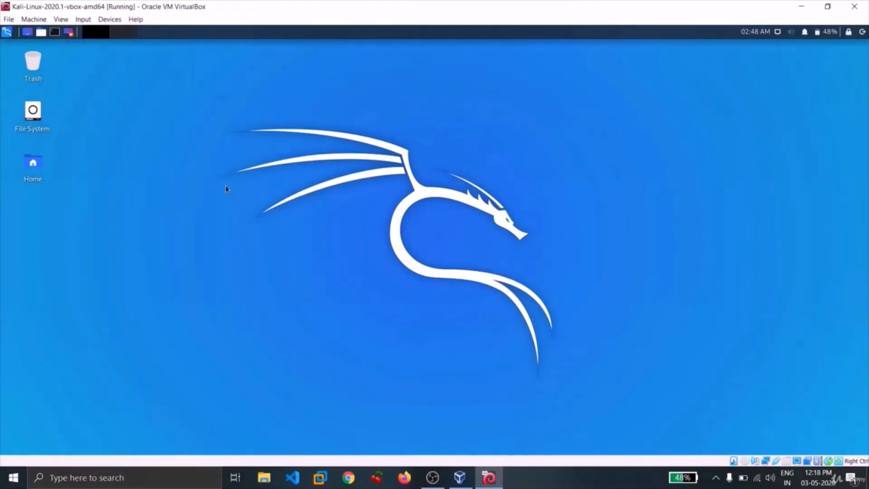
Open a terminal in Kali, restore it from its maximized size and move it clear of the desktop icons
click(53, 33)
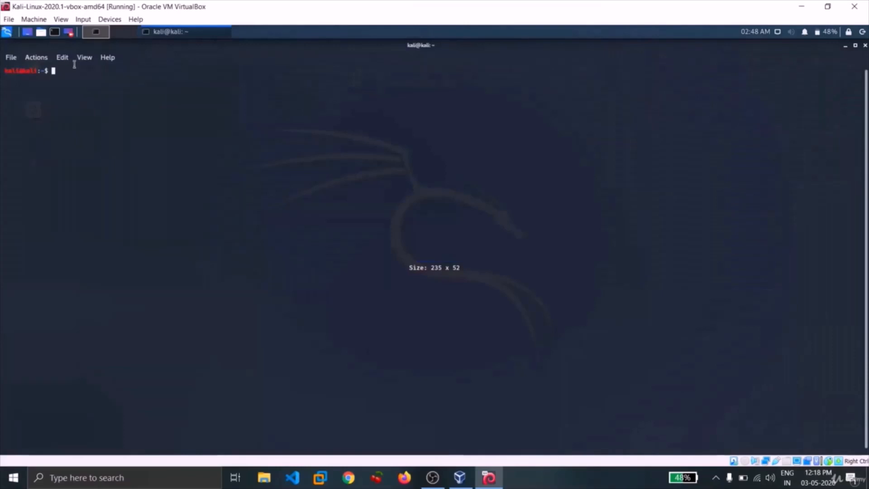
click(854, 45)
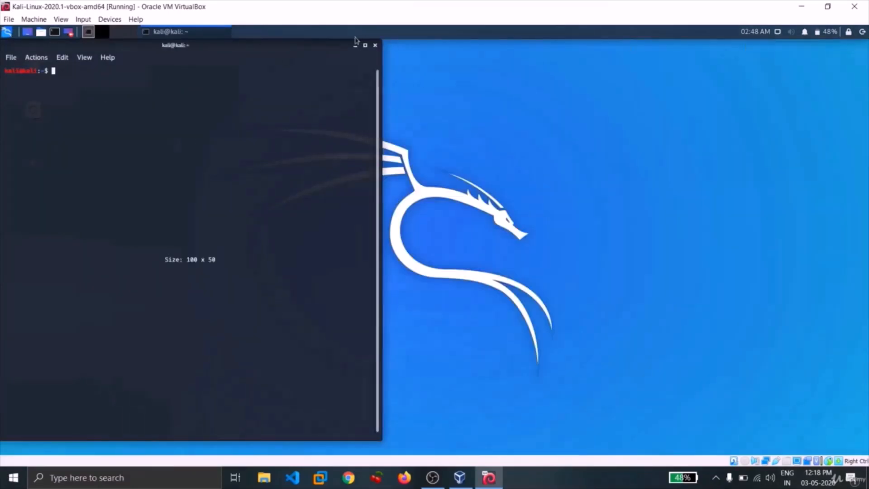
drag(306, 52, 461, 57)
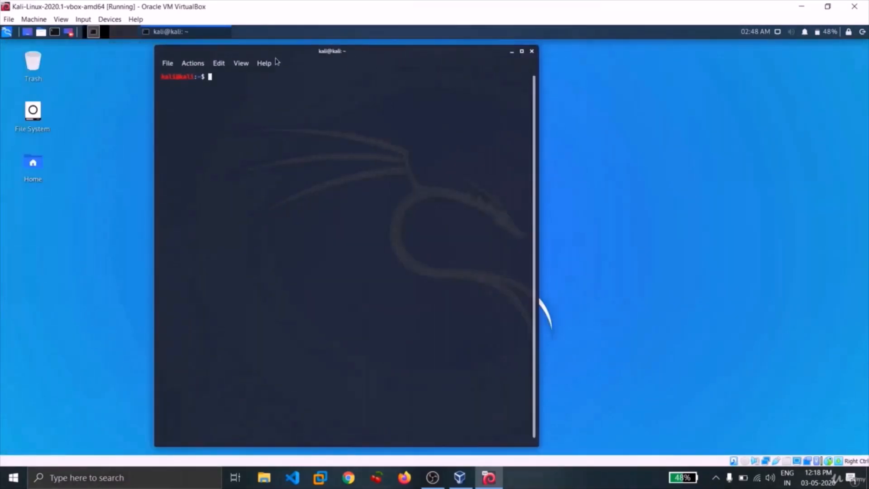
Set the terminal font to Bitstream Vera Sans Mono at size 15 in the terminal preferences and apply it
click(218, 63)
right_click(392, 110)
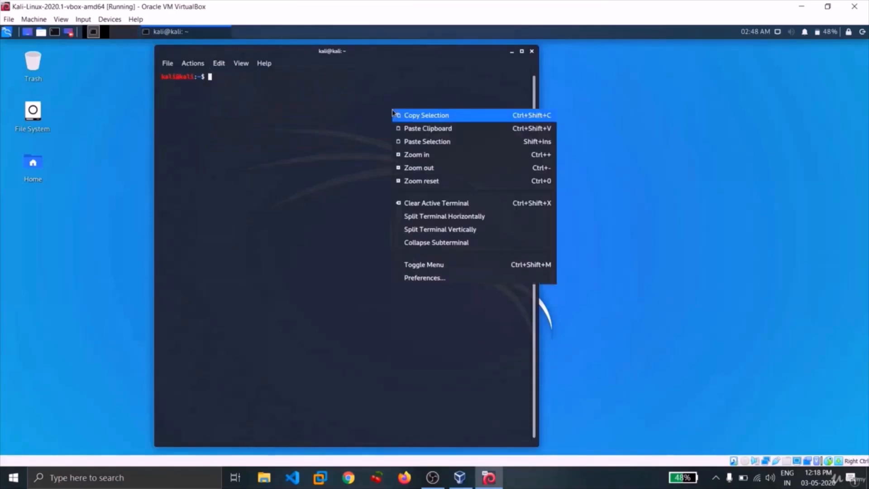
click(424, 277)
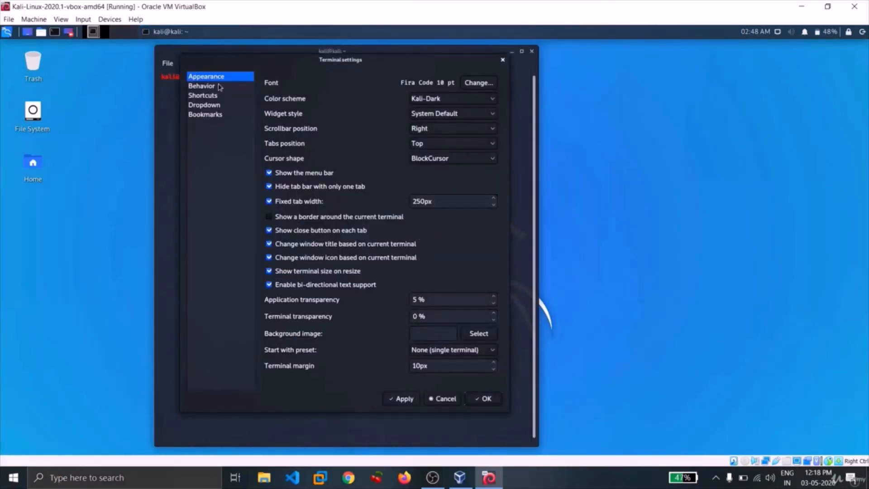
click(476, 83)
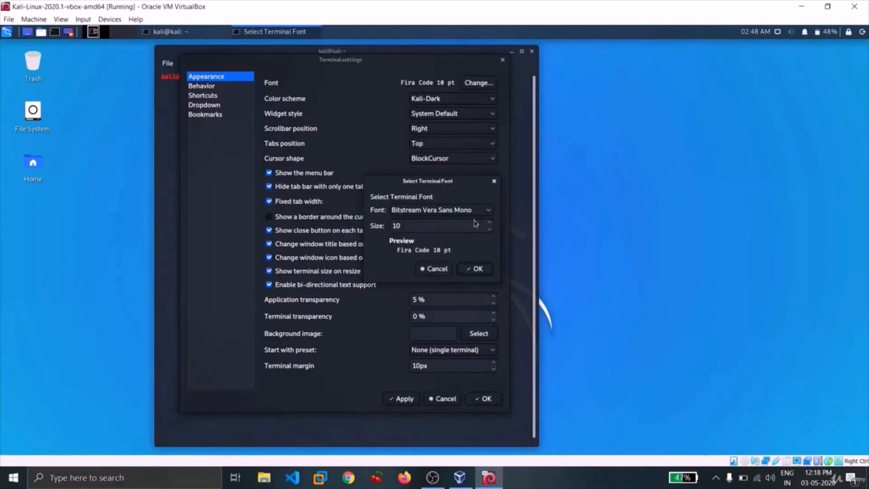
scroll(490, 221, up, 1)
text(1)
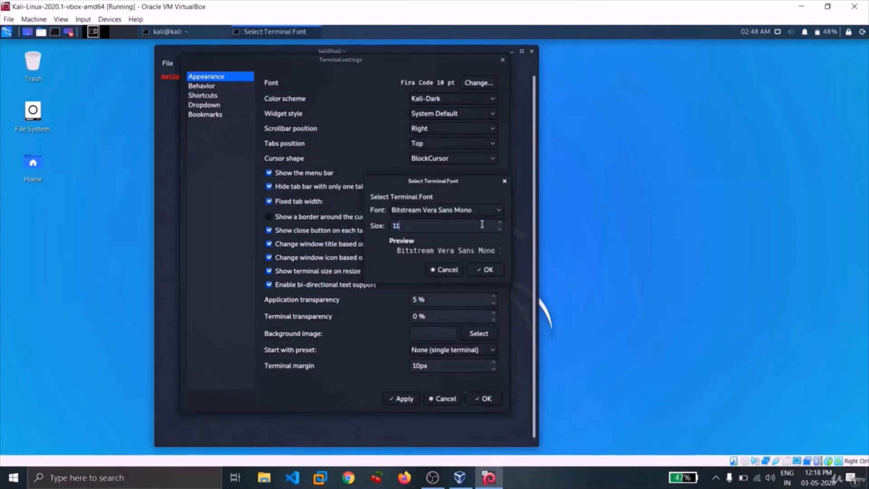
text(5)
key(Return)
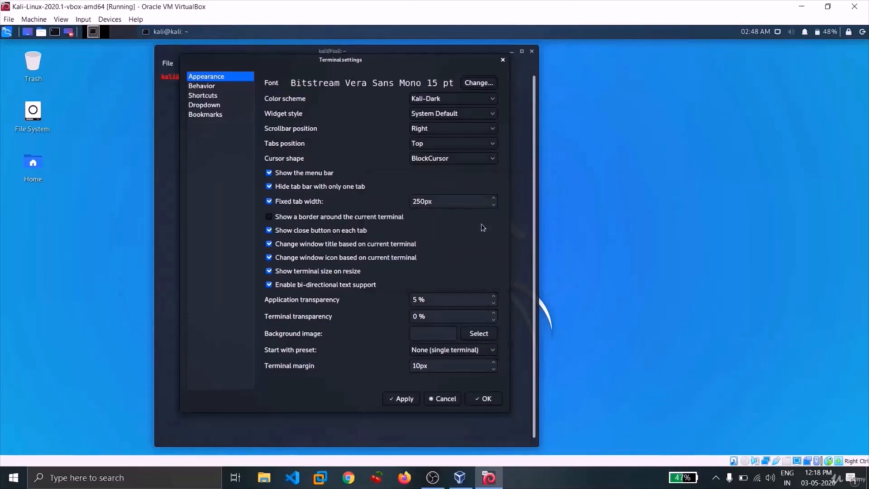
click(401, 398)
click(483, 399)
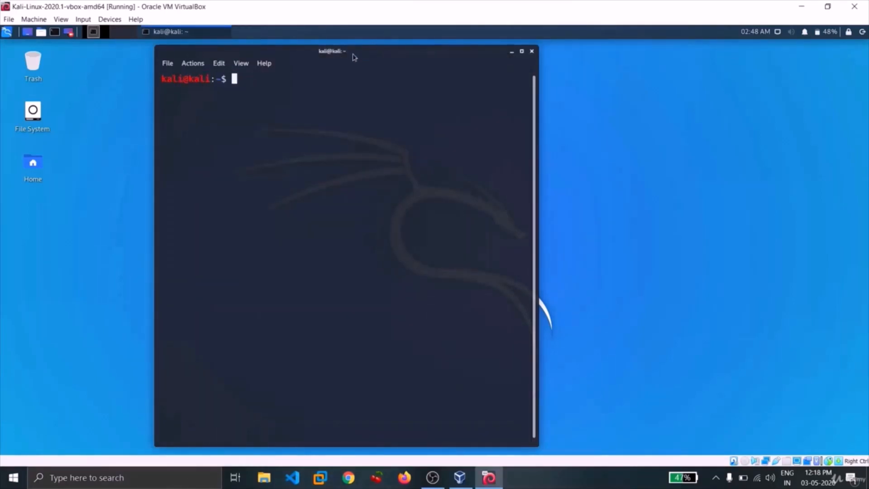
Move the terminal nearer the middle of the desktop and switch to root with "sudo su", entering the account password
drag(353, 56, 440, 65)
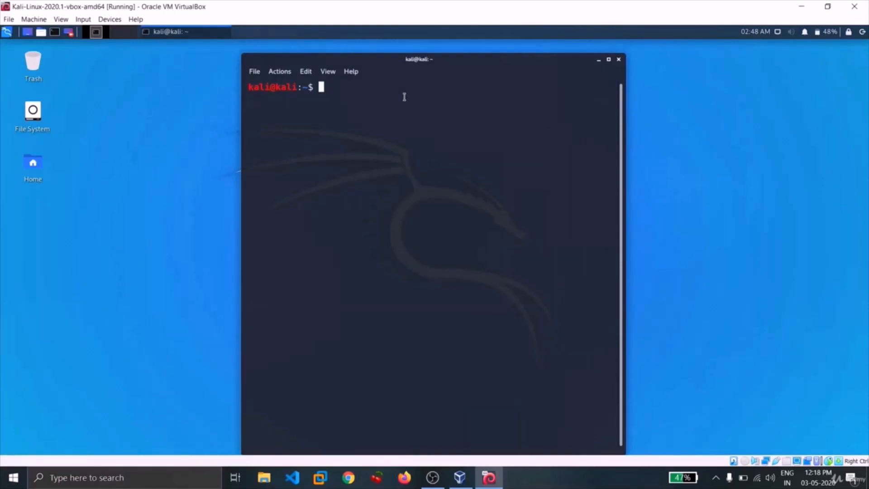
text(sudo su)
key(Return)
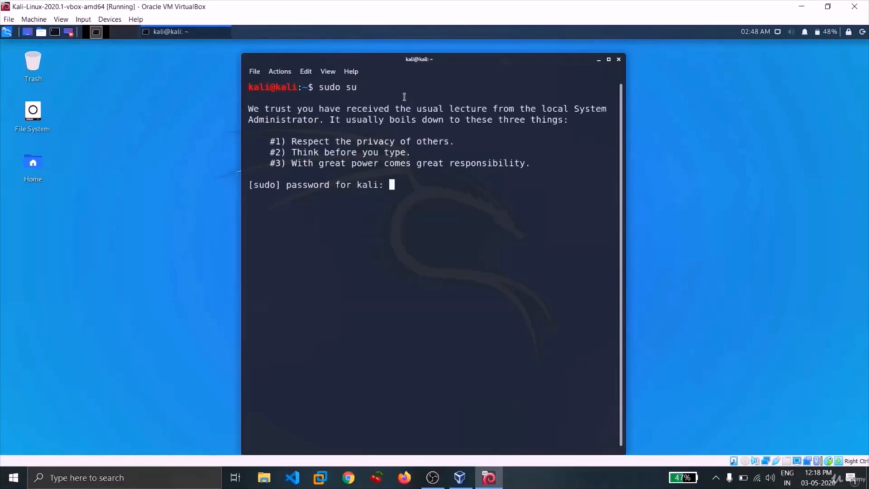
key(Return)
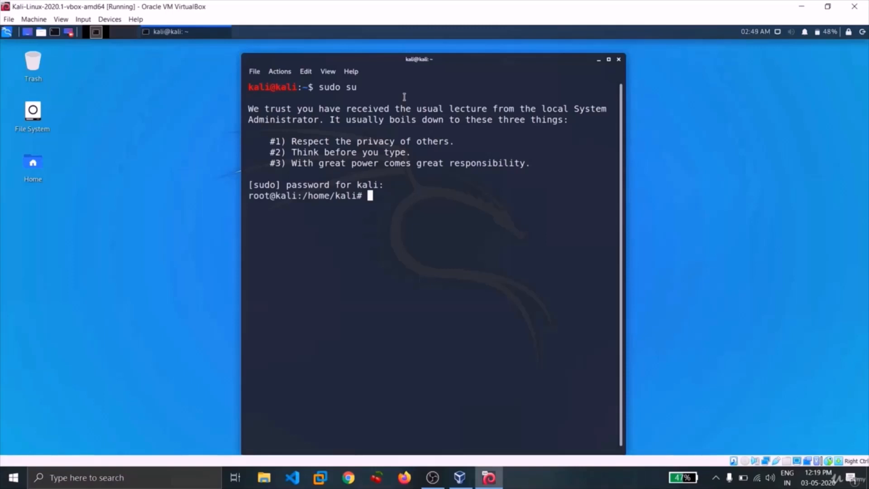
Run "passwd root" and enter and retype a new password for the root account
text(passwd root)
key(Return)
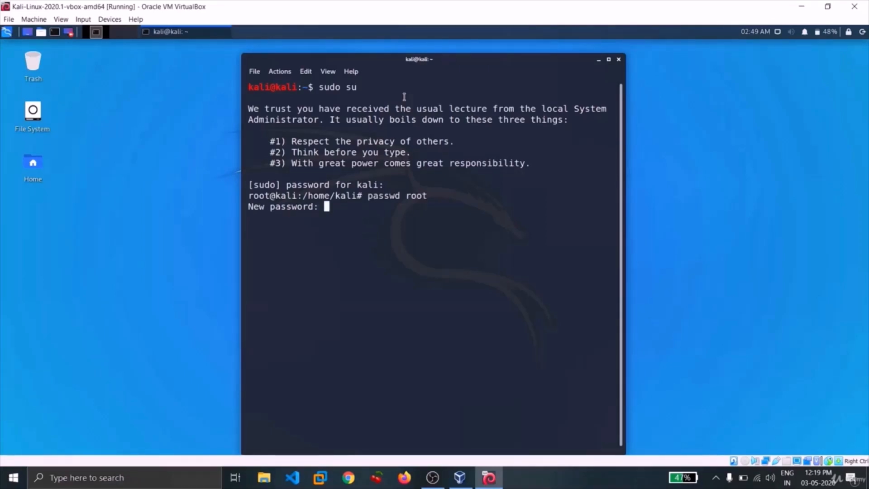
key(Return)
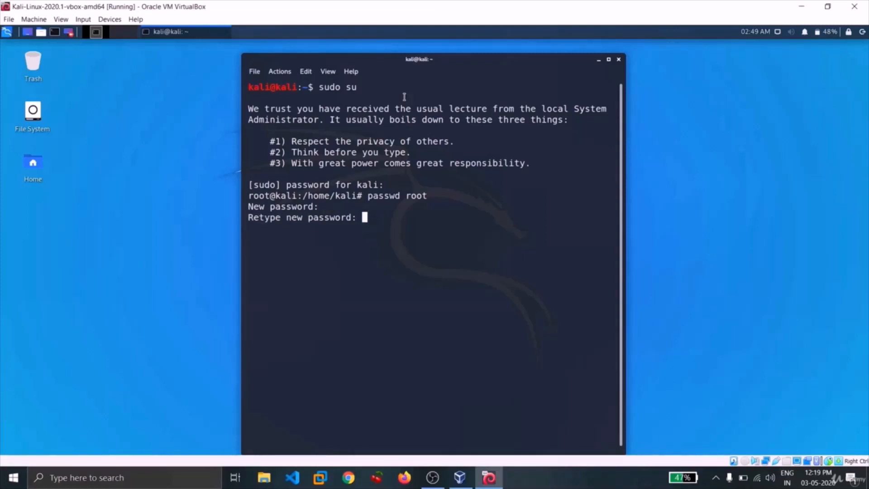
key(Return)
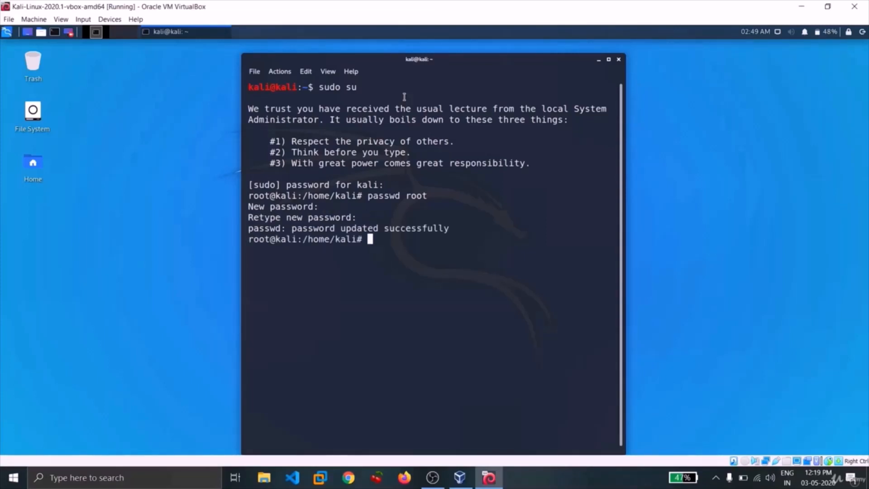
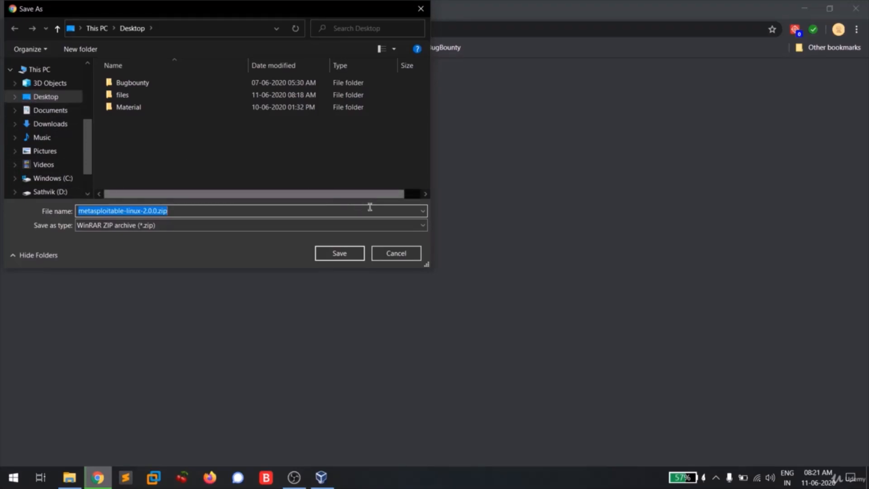
Cancel saving the Metasploitable download and open the files folder on the Desktop to check the archive
click(393, 256)
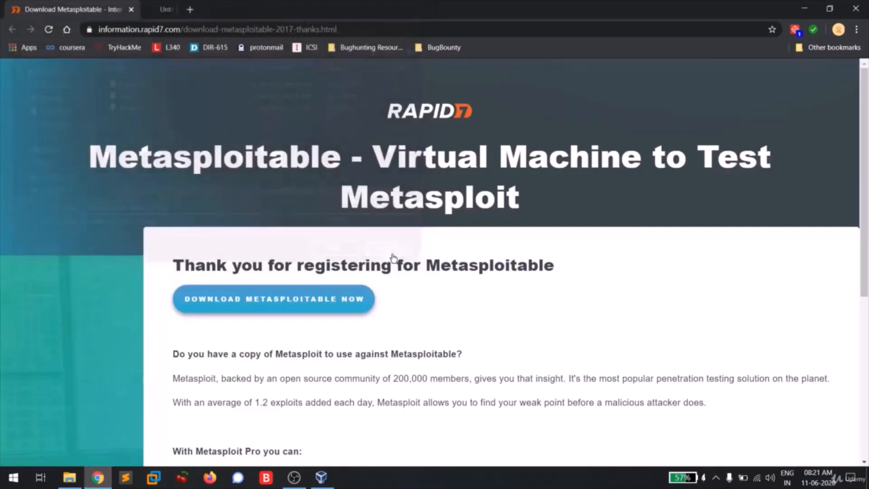
click(69, 478)
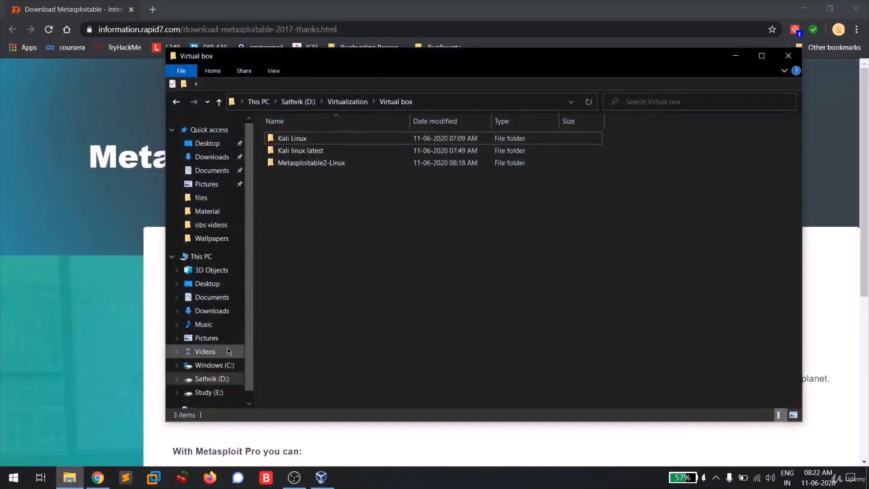
click(211, 283)
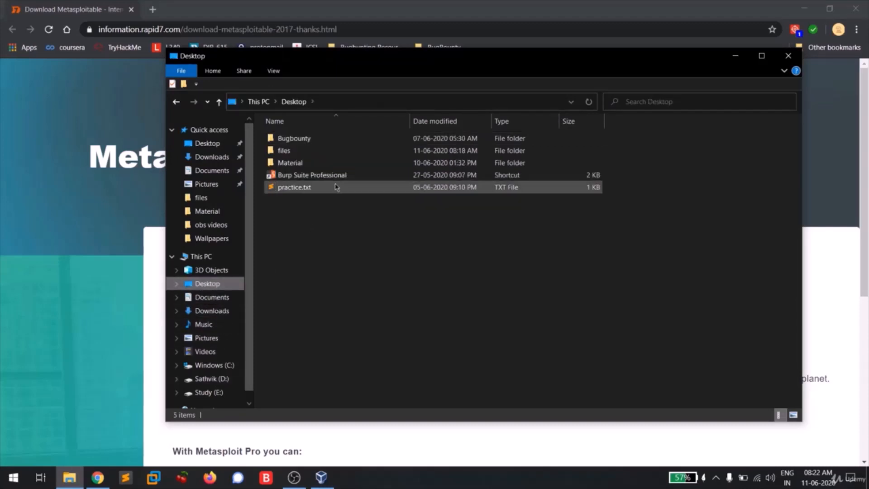
double_click(334, 152)
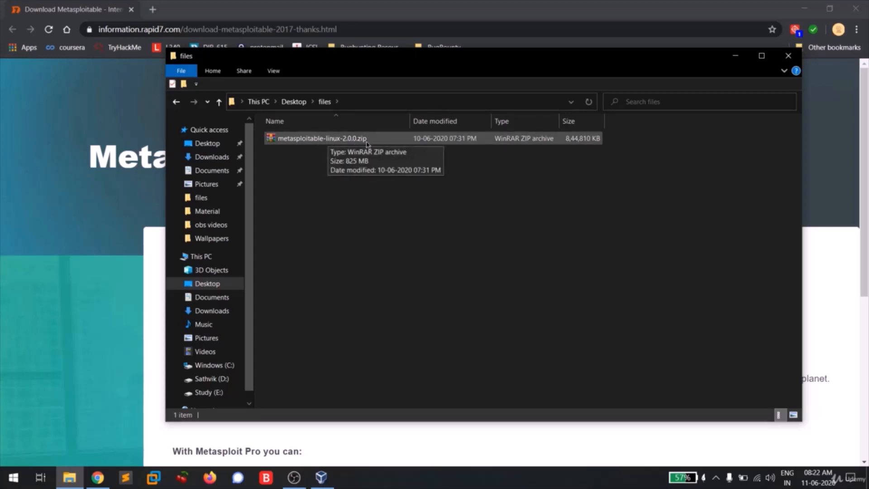
Check the extracted Metasploitable2-Linux folder in Virtualization, Virtual box on the D: drive, then close it and minimize the browser
click(216, 379)
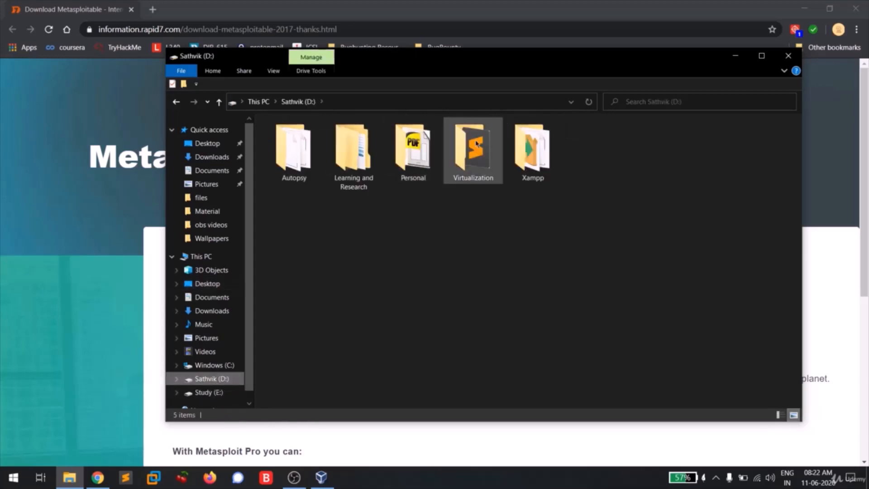
double_click(471, 151)
click(427, 141)
double_click(427, 140)
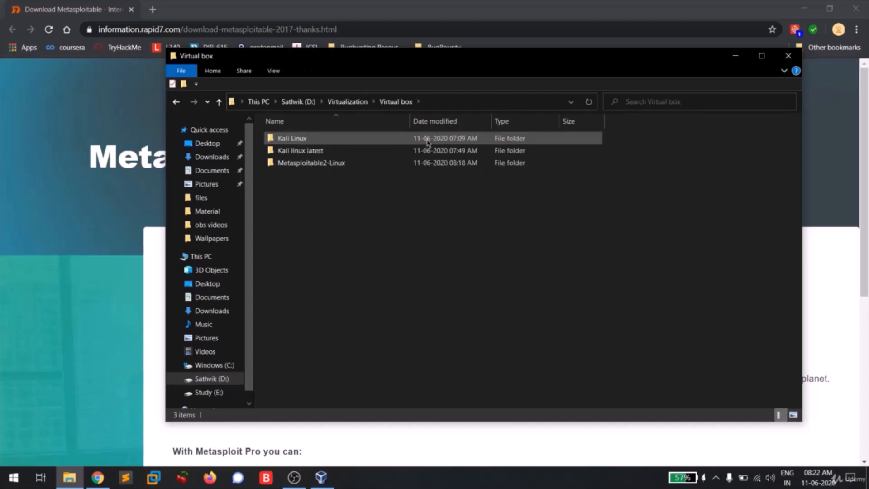
double_click(355, 164)
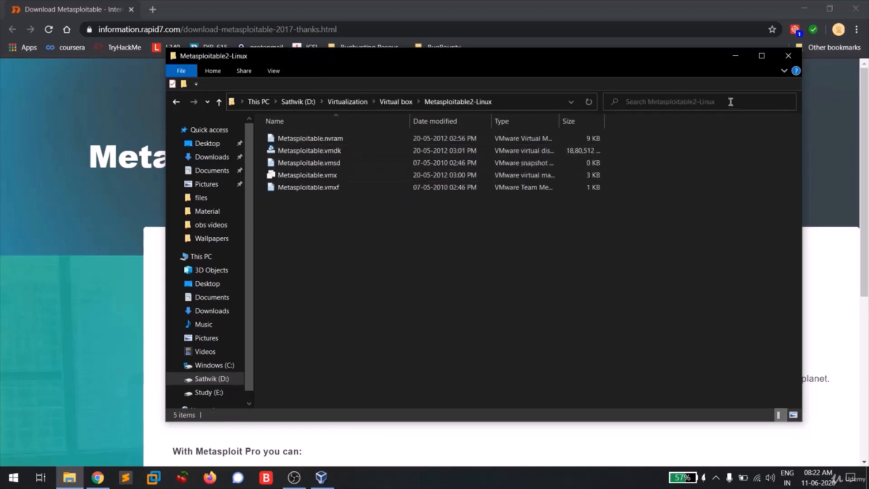
click(789, 58)
click(805, 8)
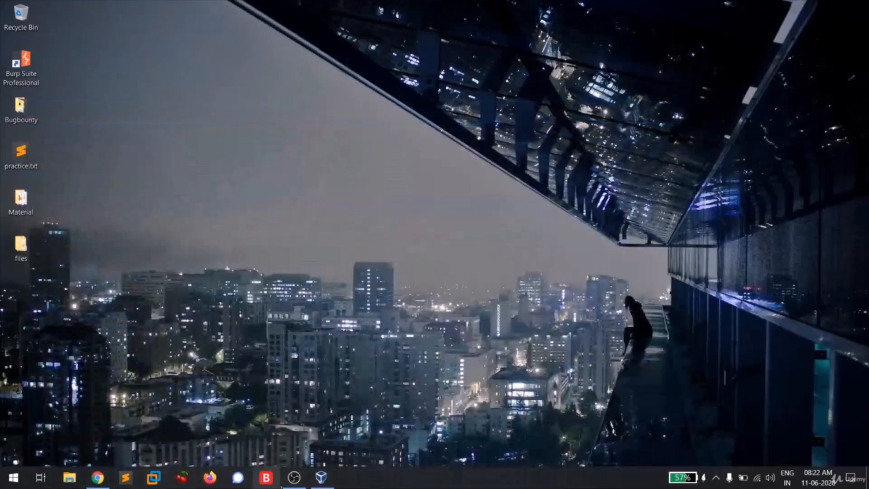
Switch to Oracle VM VirtualBox Manager and start a new virtual machine named Metasploitable
click(322, 477)
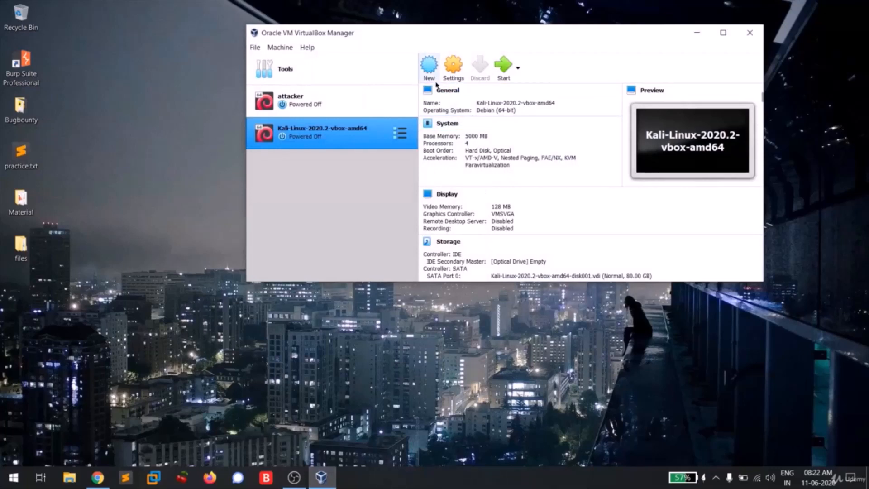
click(429, 72)
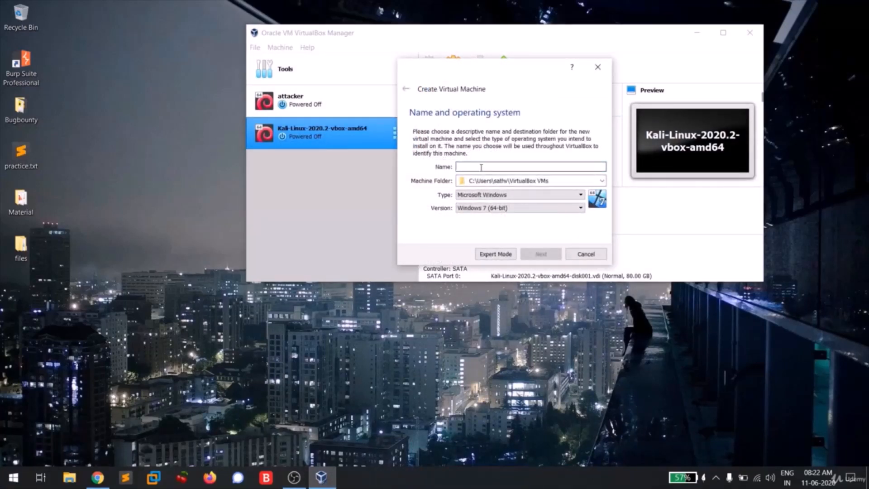
text(Metasplo)
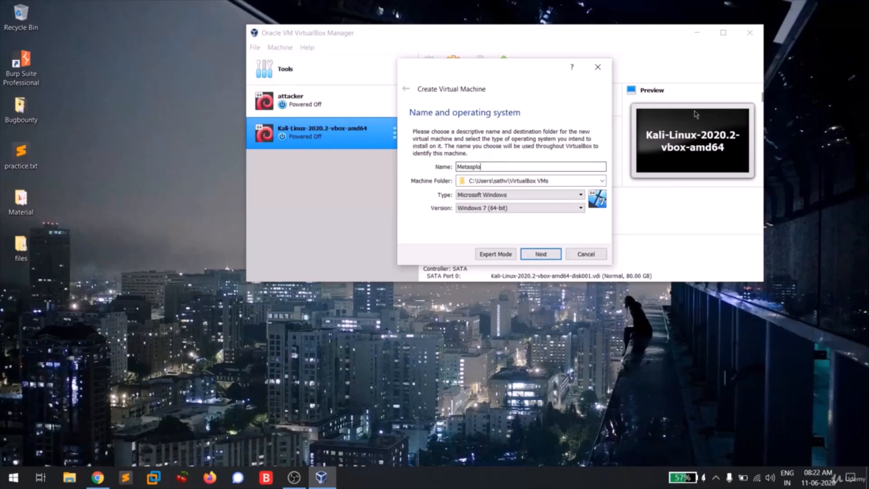
text(itable)
Set the new machine's type to Linux and version to Ubuntu (64-bit), and allocate 512 MB of memory
click(574, 195)
click(567, 213)
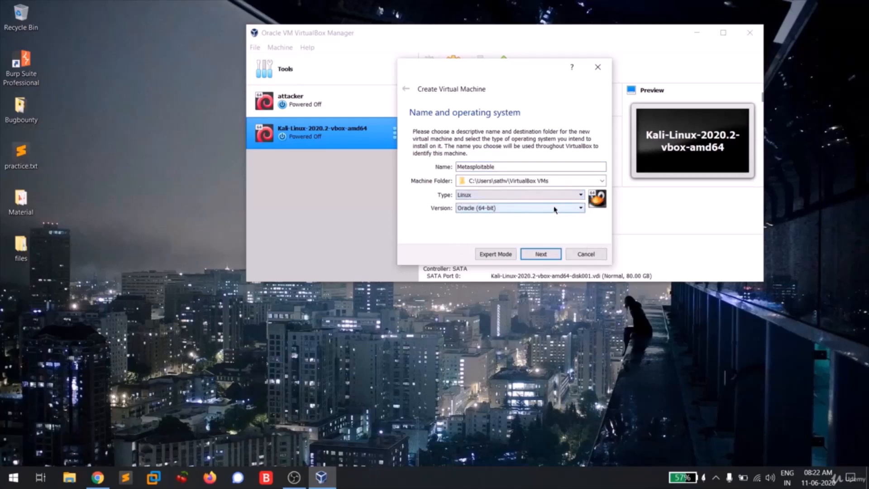
click(555, 207)
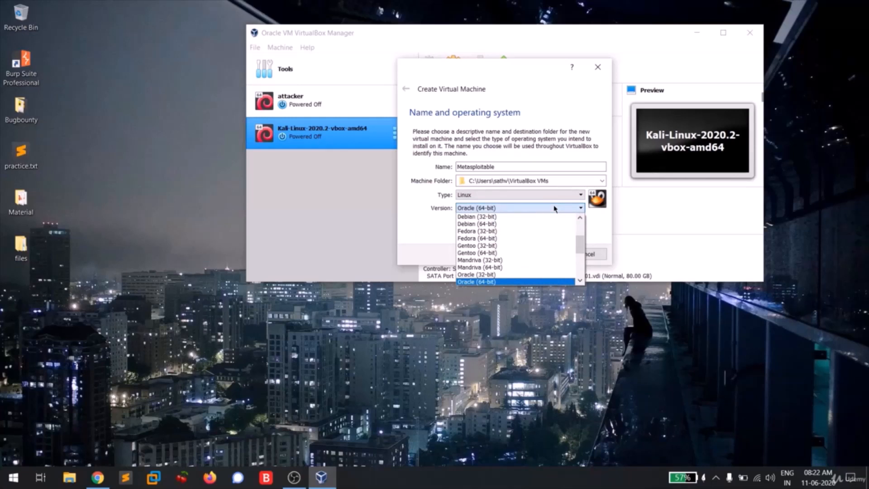
scroll(521, 253, down, 3)
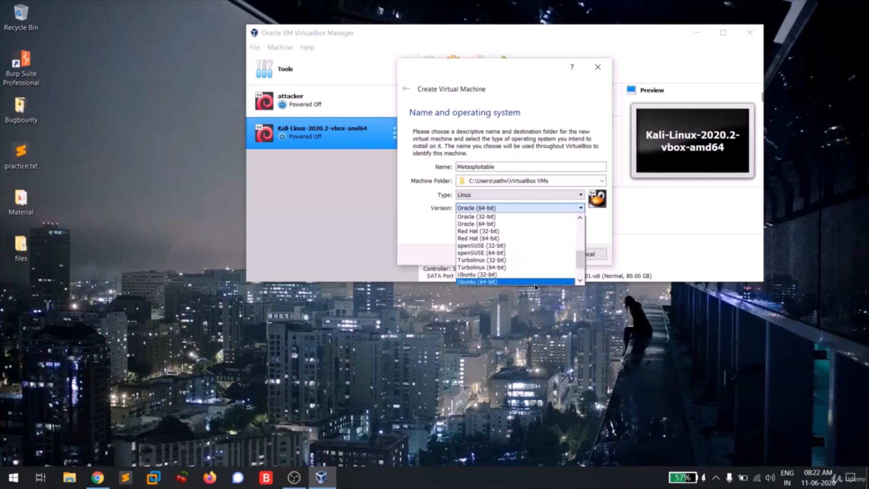
click(535, 284)
click(548, 252)
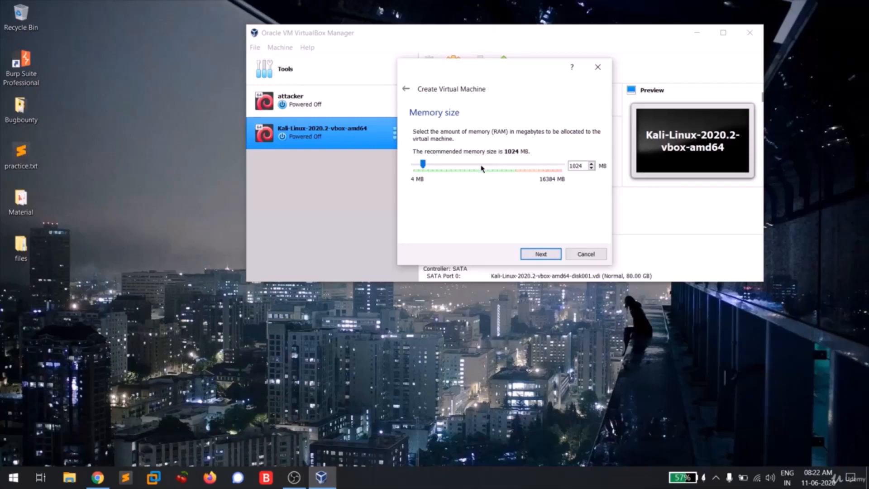
drag(422, 164, 418, 165)
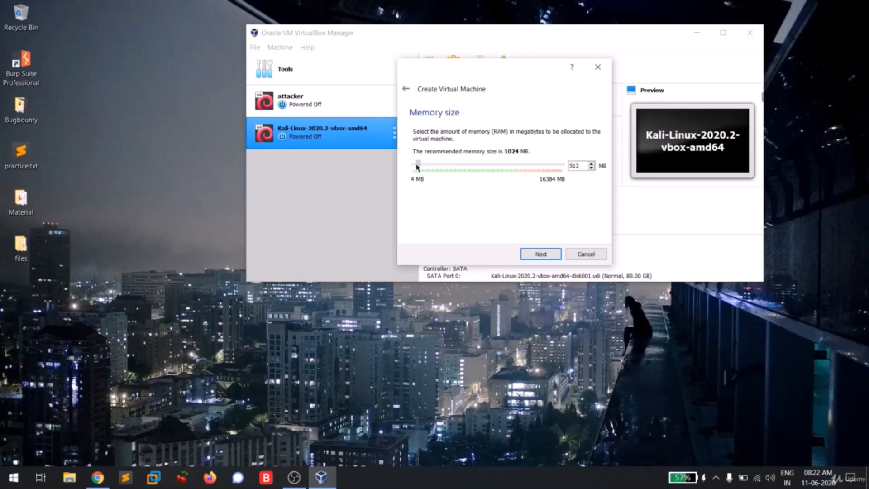
click(540, 255)
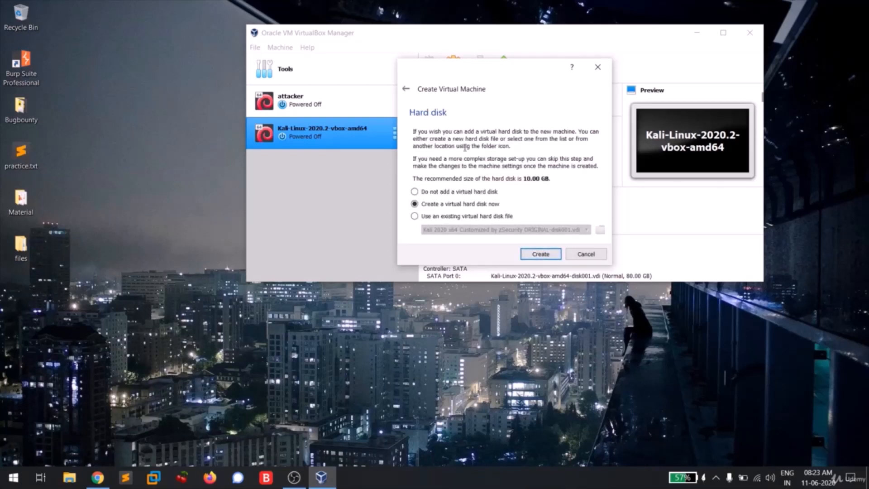
Choose to use an existing virtual hard disk file and browse for it in the Metasploitable2-Linux folder on the D: drive
click(437, 219)
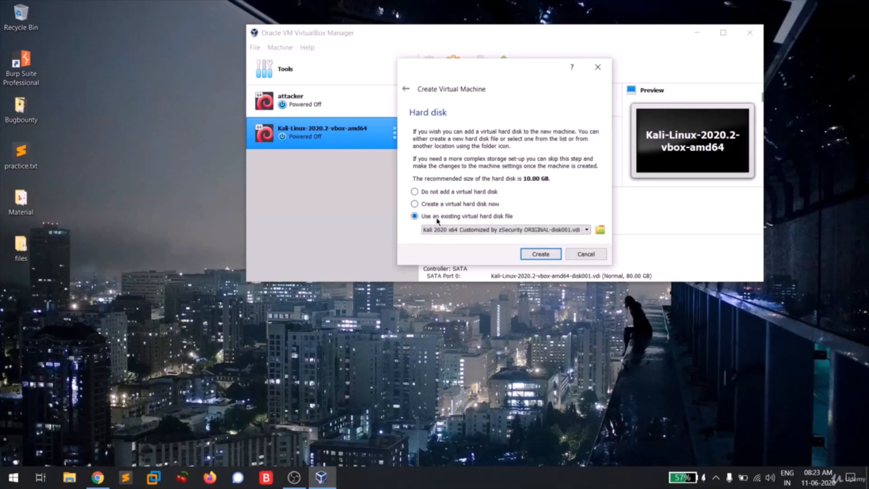
click(600, 231)
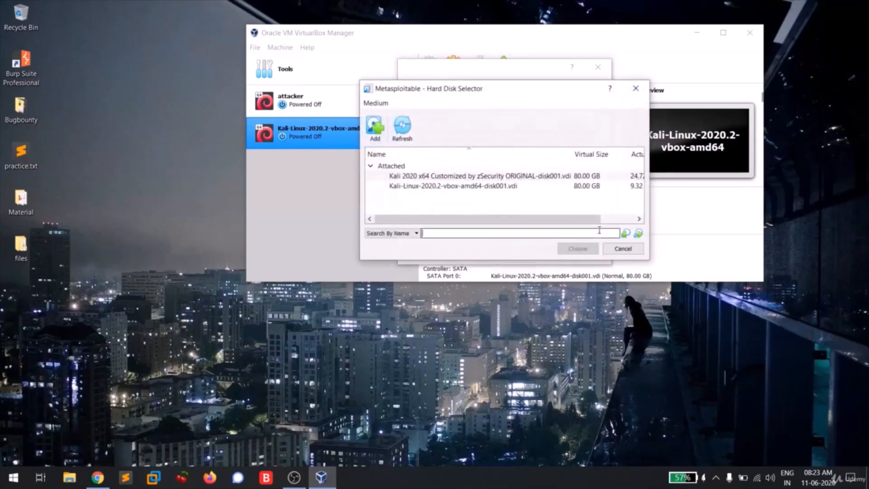
click(371, 128)
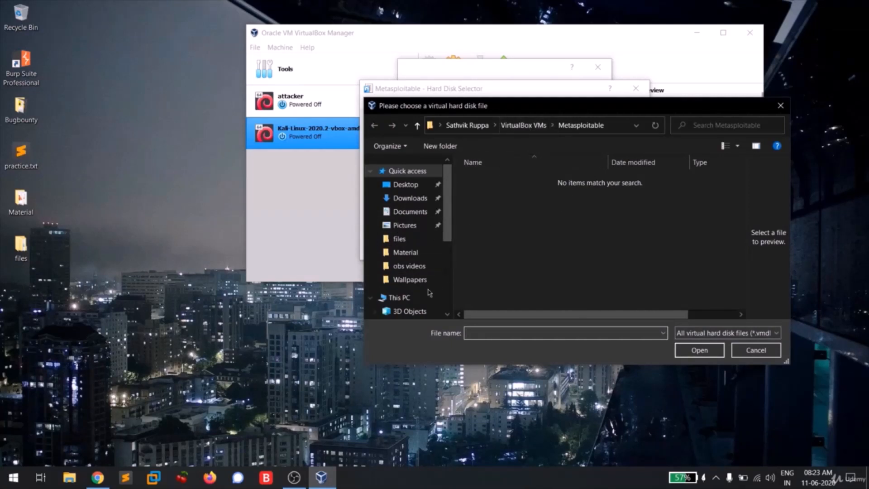
scroll(414, 285, down, 2)
scroll(416, 296, down, 2)
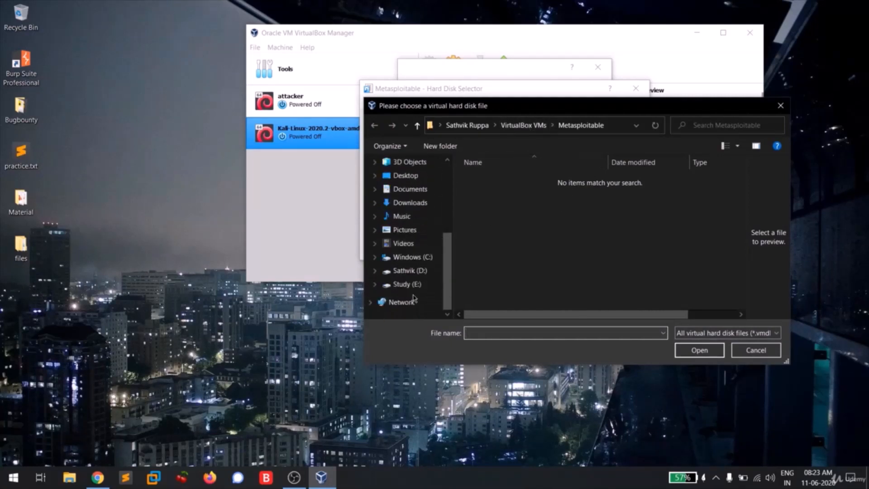
click(421, 270)
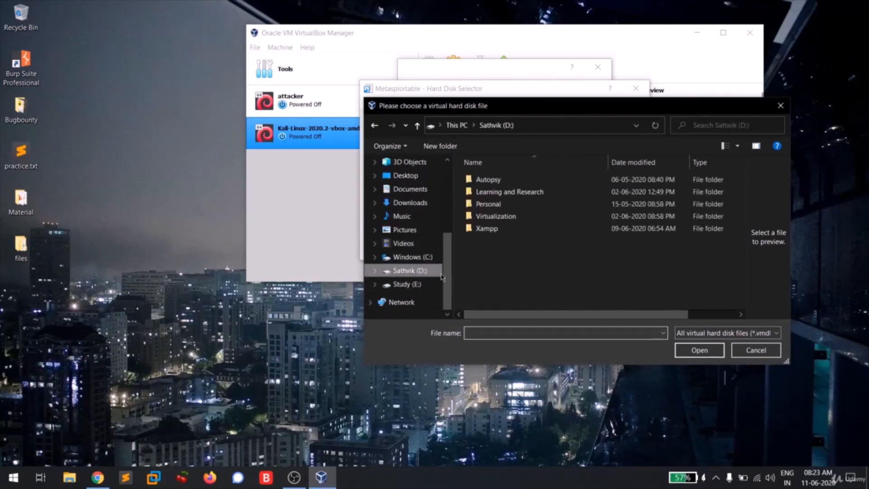
double_click(543, 216)
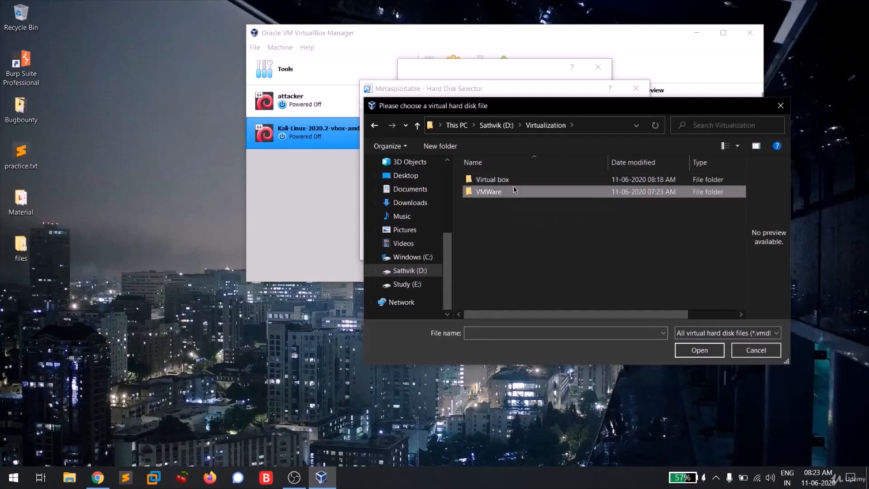
double_click(509, 180)
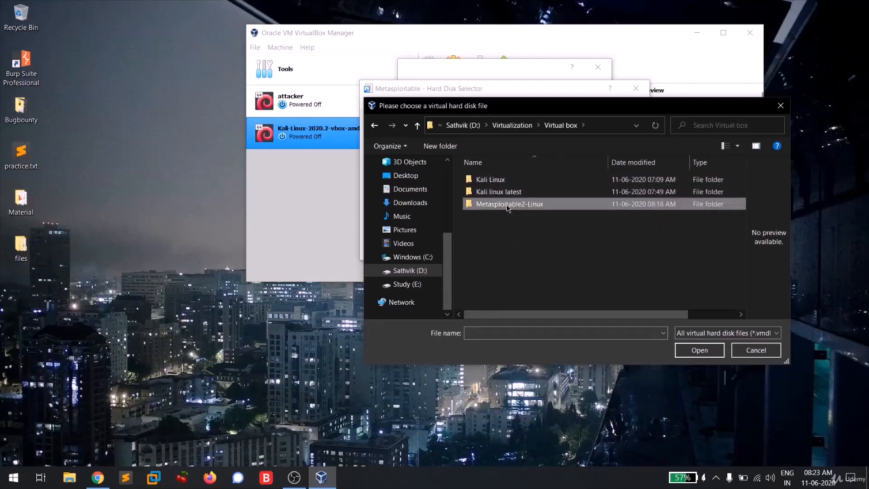
double_click(507, 204)
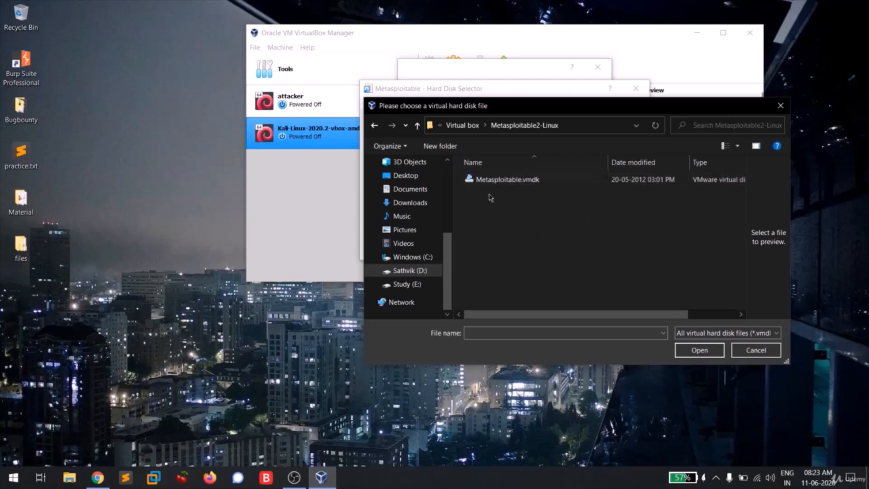
Add Metasploitable.vmdk as the machine's hard disk and create the virtual machine
click(530, 183)
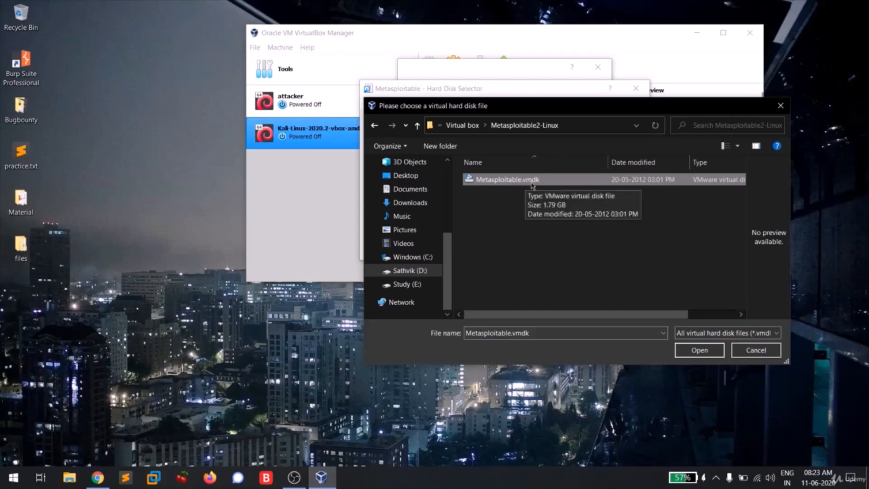
click(699, 350)
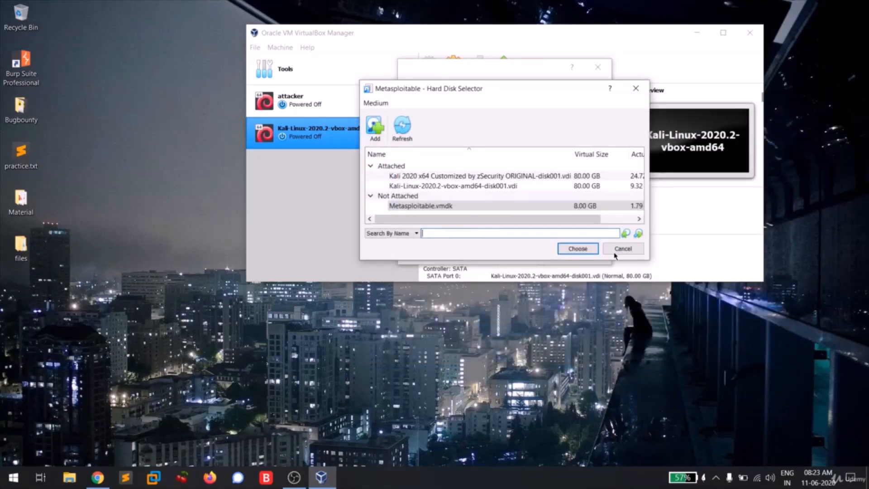
click(577, 249)
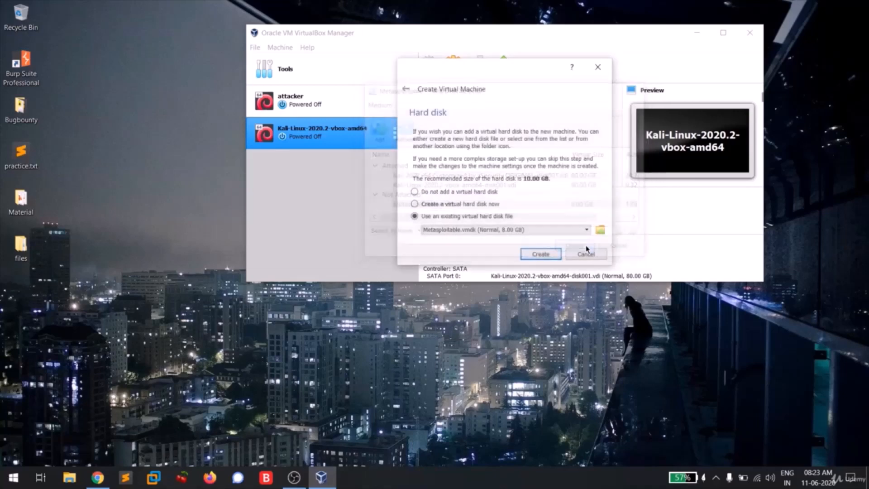
click(536, 255)
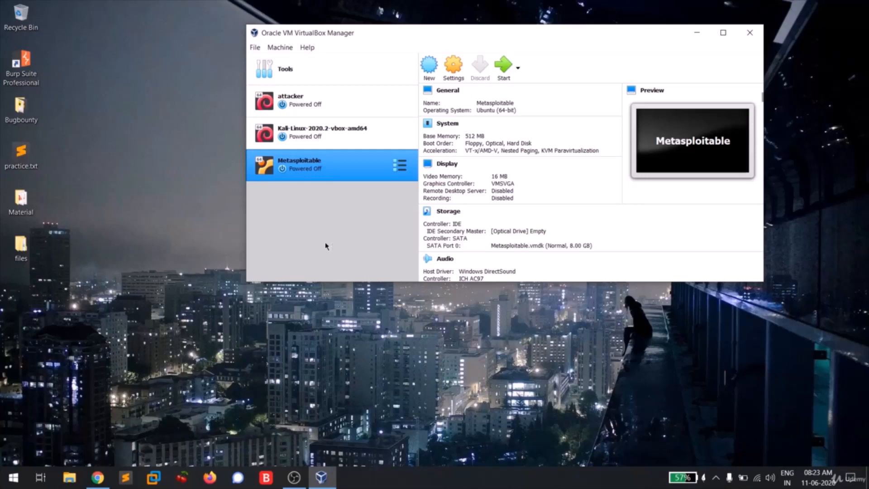
Attach Adapter 1 of the Kali-Linux-2020.2-vbox-amd64 machine to the NAT Network named NatNetwork and save its settings
click(336, 131)
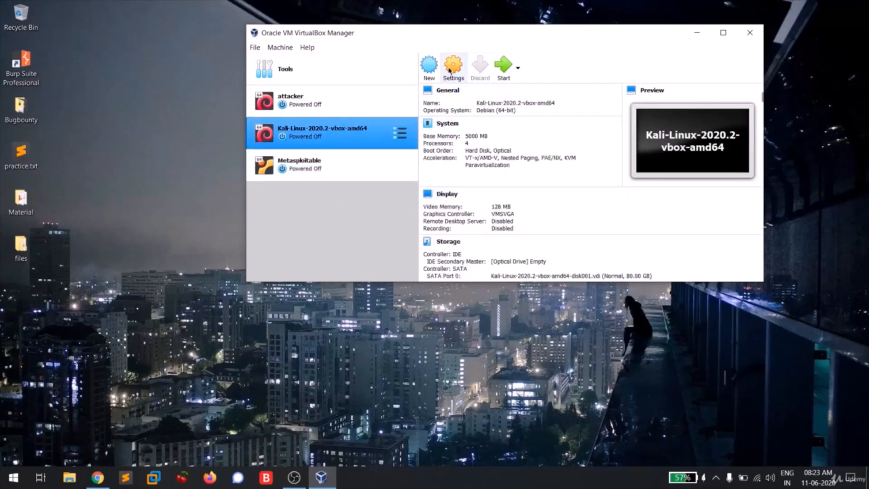
click(450, 68)
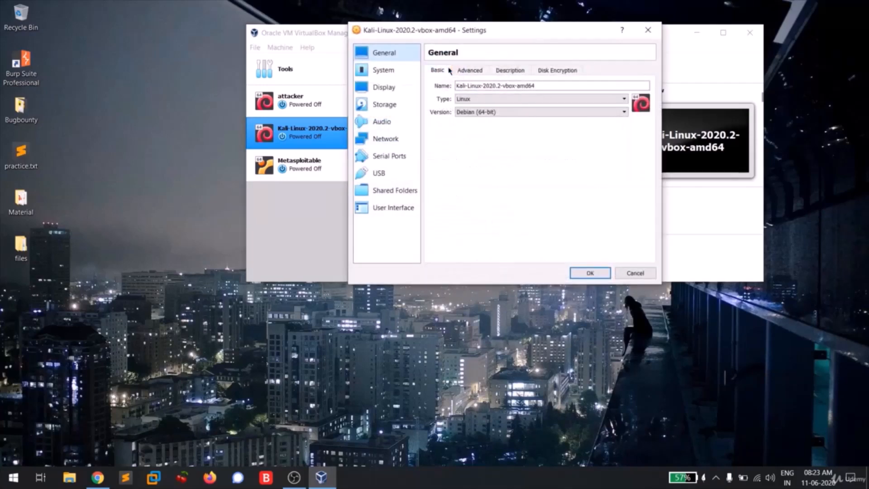
click(384, 140)
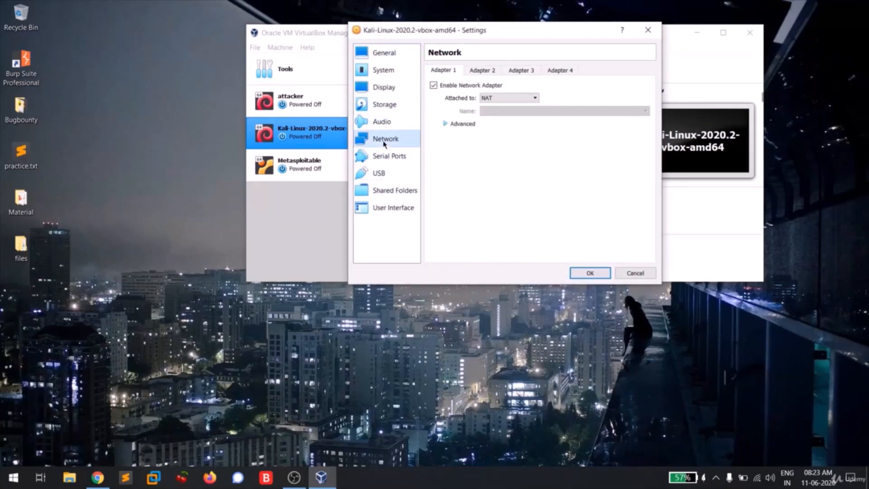
click(508, 99)
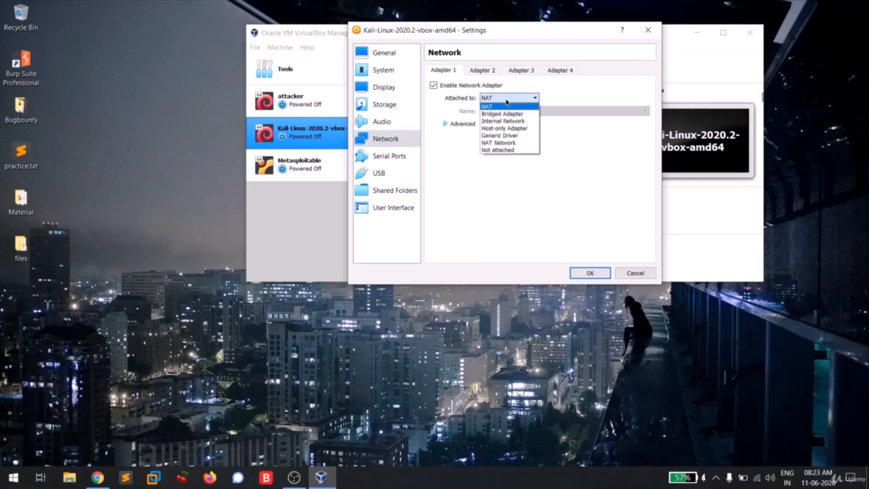
click(498, 143)
click(495, 113)
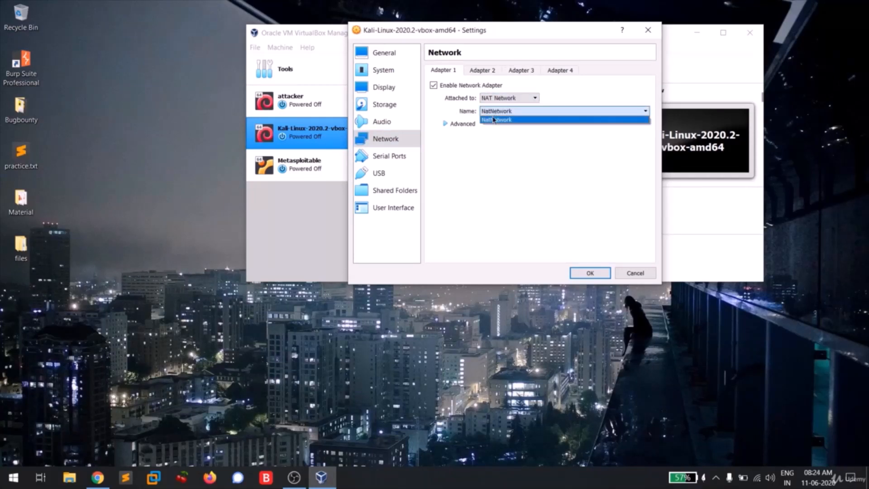
click(493, 120)
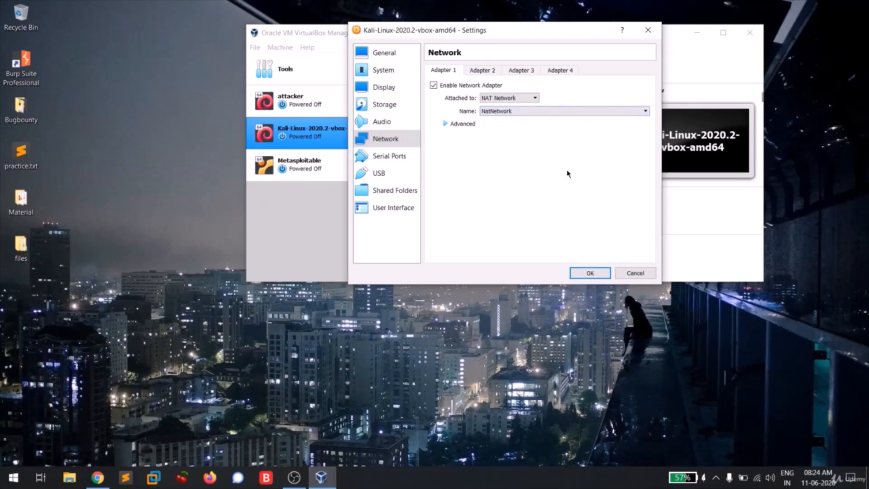
click(590, 274)
Add an extra NAT network in the global network preferences, remove it again, and accept the preferences
click(257, 48)
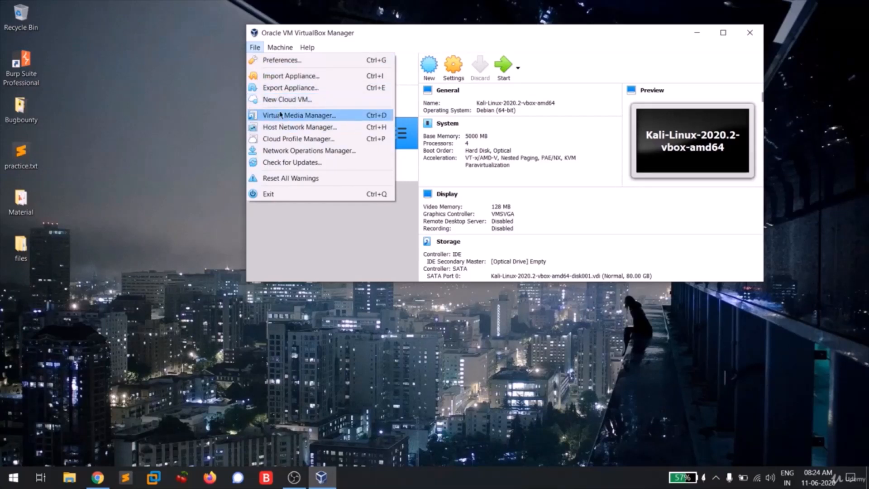
click(272, 60)
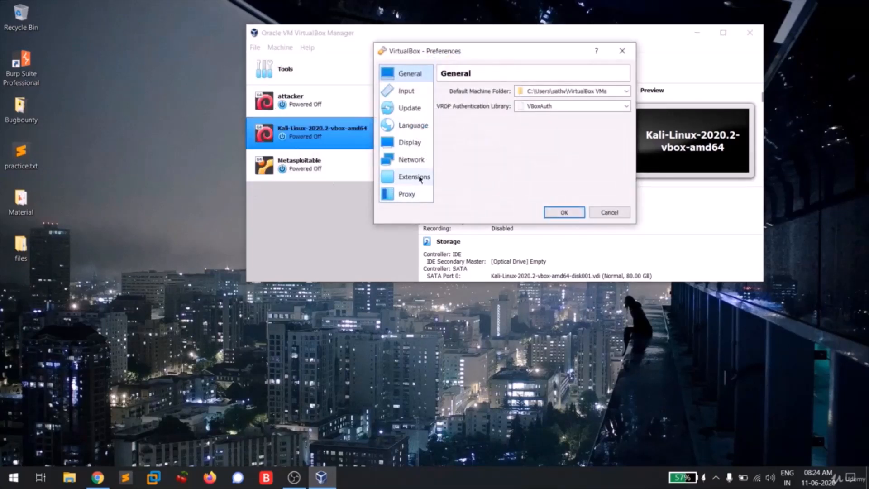
click(411, 159)
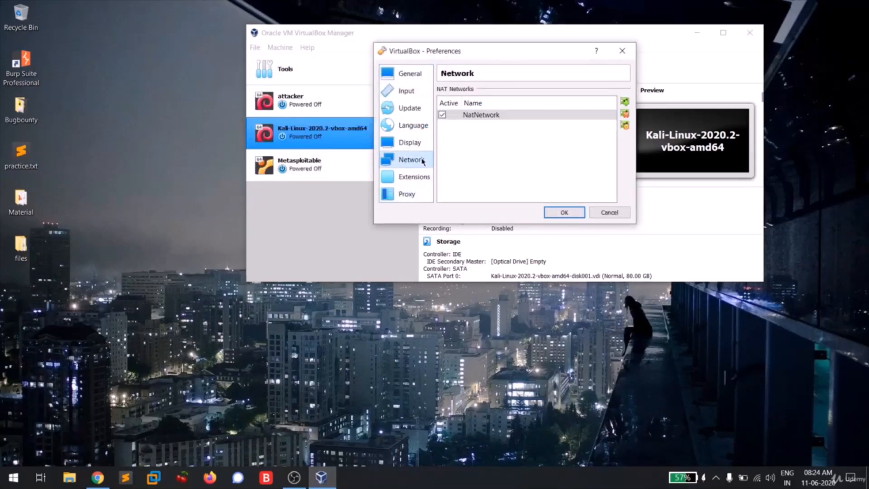
click(625, 104)
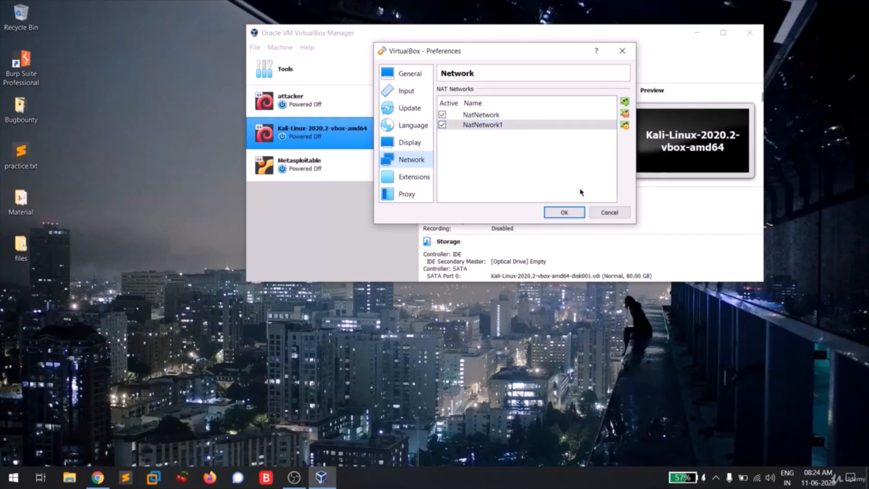
click(625, 113)
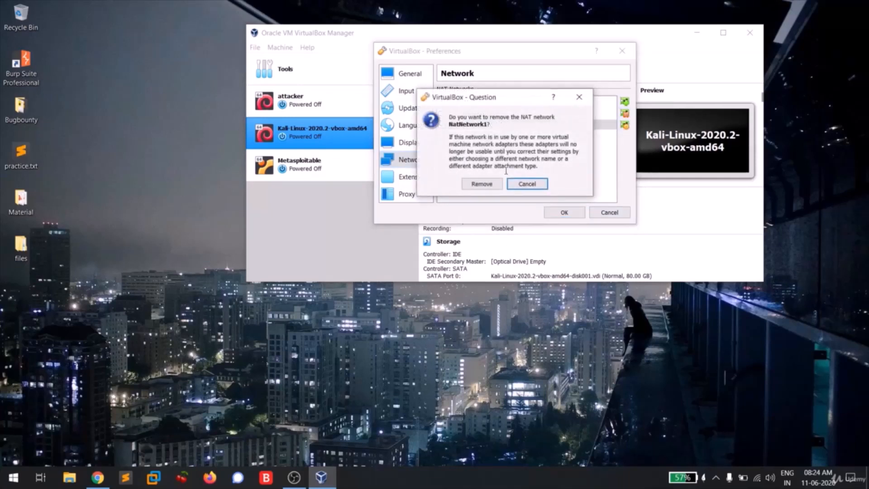
click(482, 183)
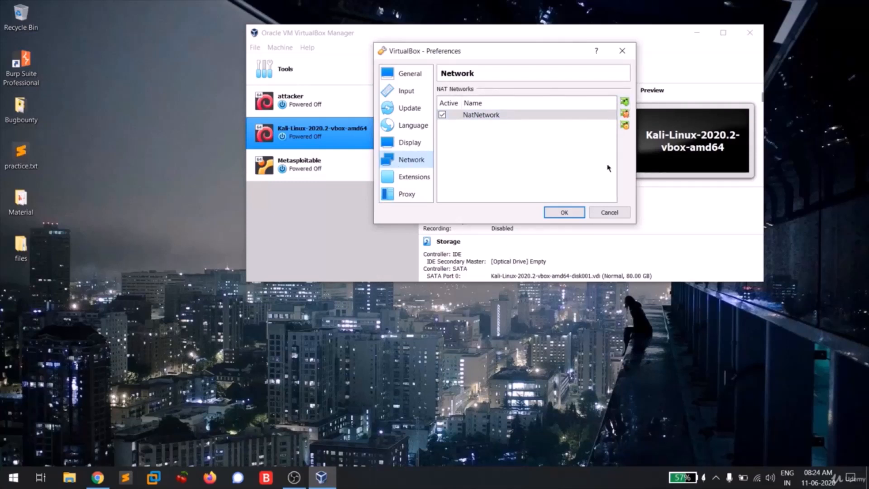
click(564, 213)
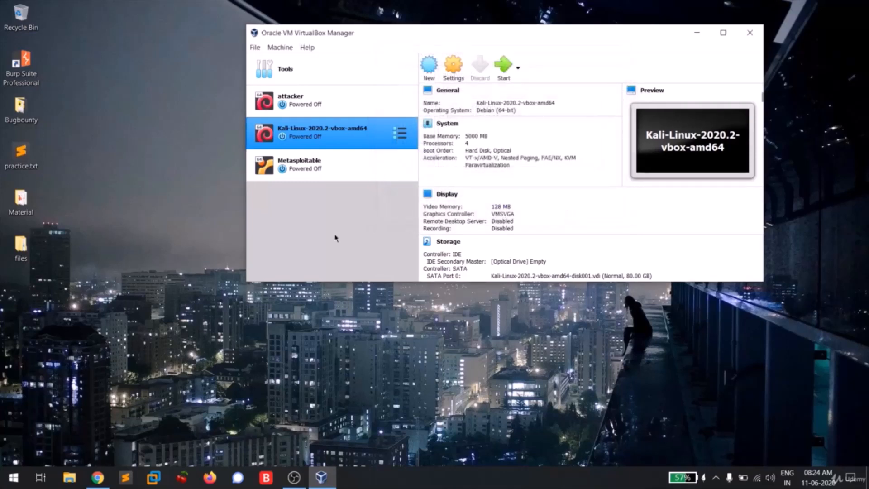
Attach Adapter 1 of the Metasploitable machine to the NAT Network named NatNetwork and save its settings
click(305, 172)
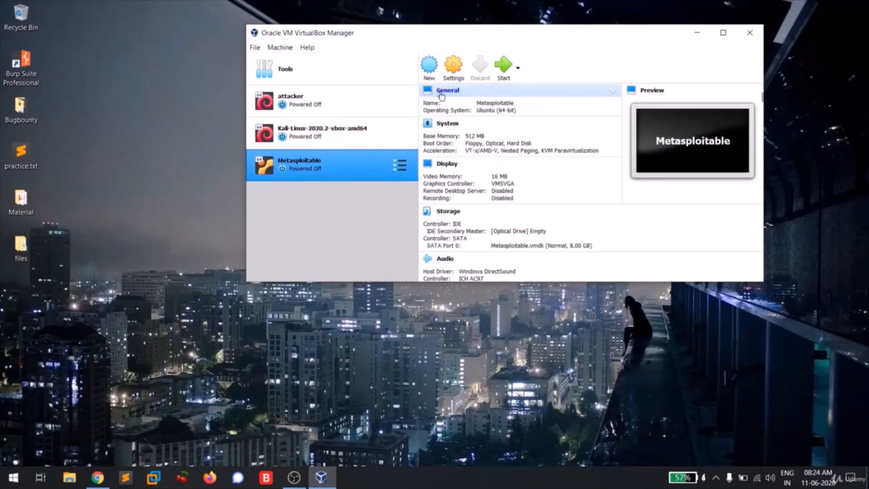
click(448, 72)
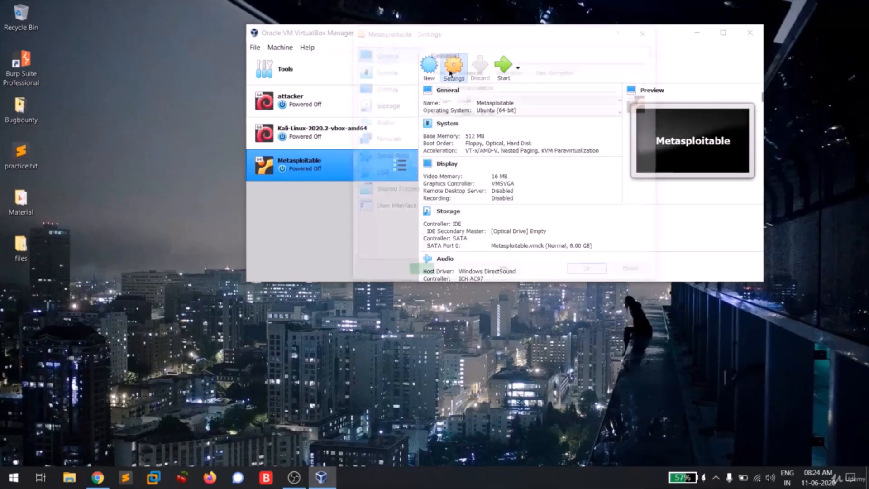
click(390, 140)
click(516, 98)
click(509, 140)
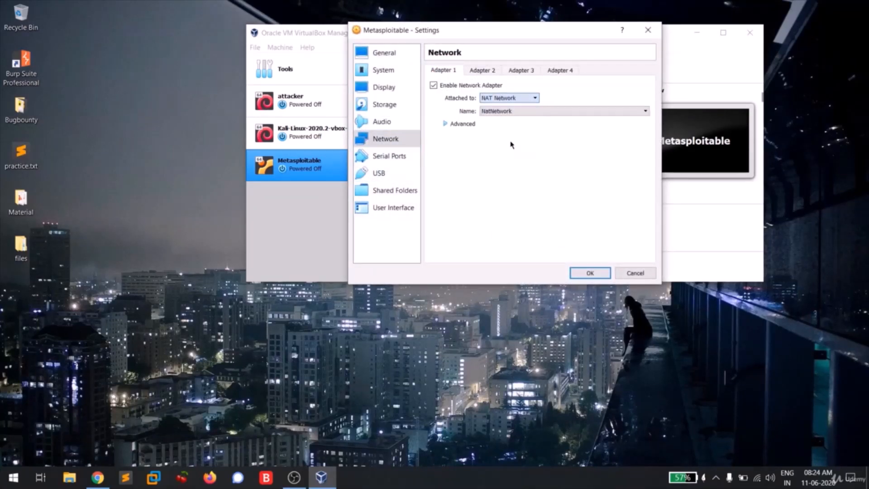
click(590, 272)
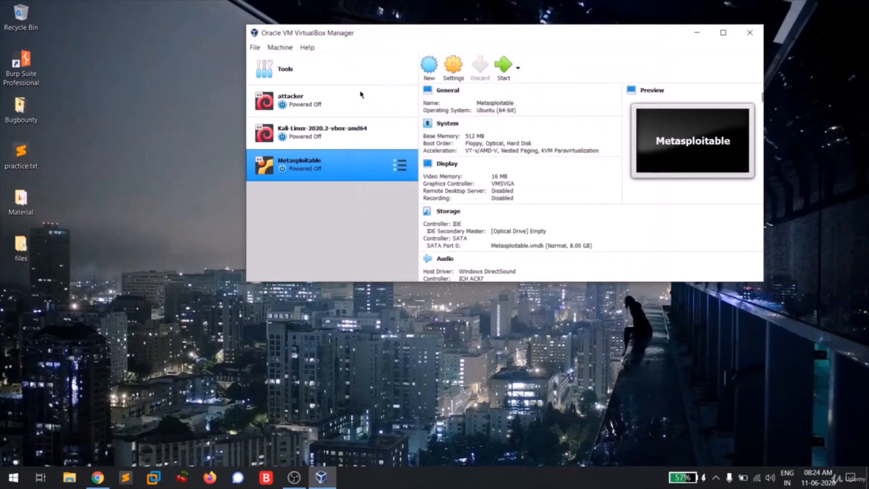